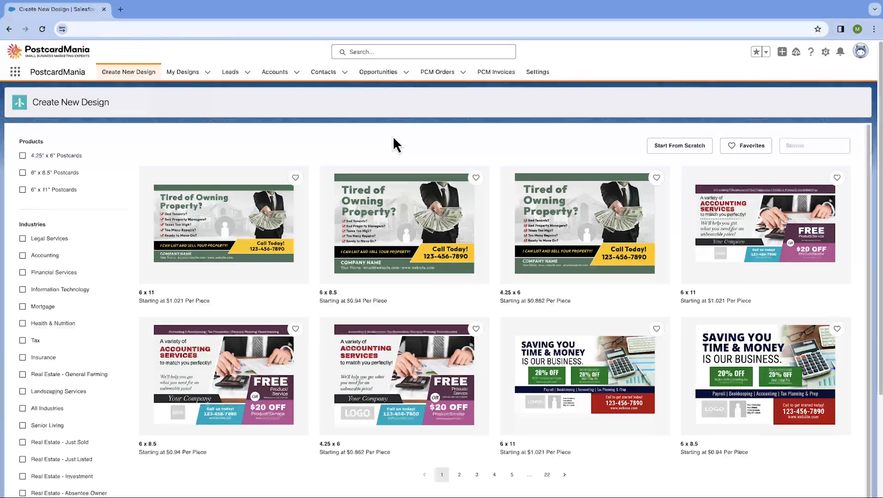
Open the Birthday - 001 - Medium design from the saved designs and examine its details and designed layouts.
click(185, 73)
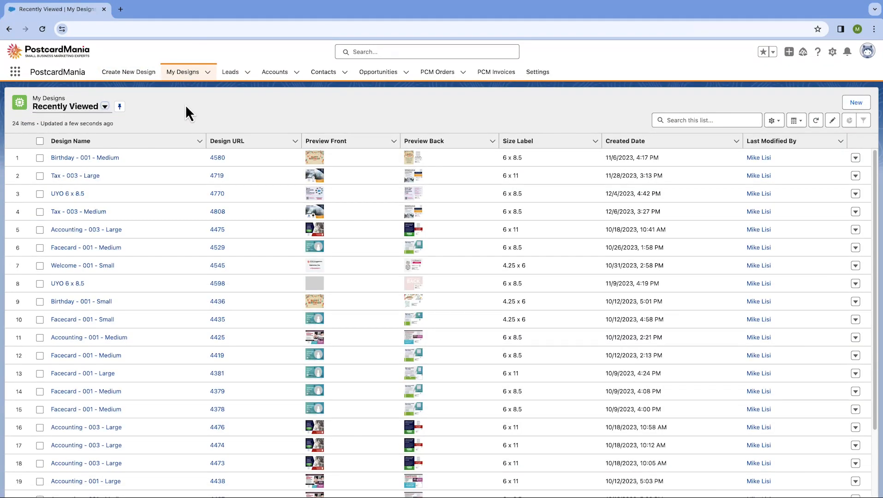
click(102, 157)
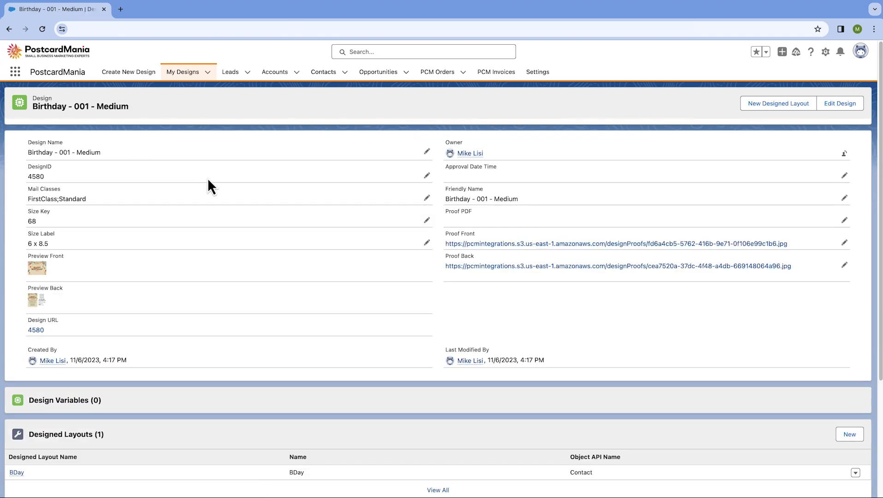
scroll(247, 193, down, 2)
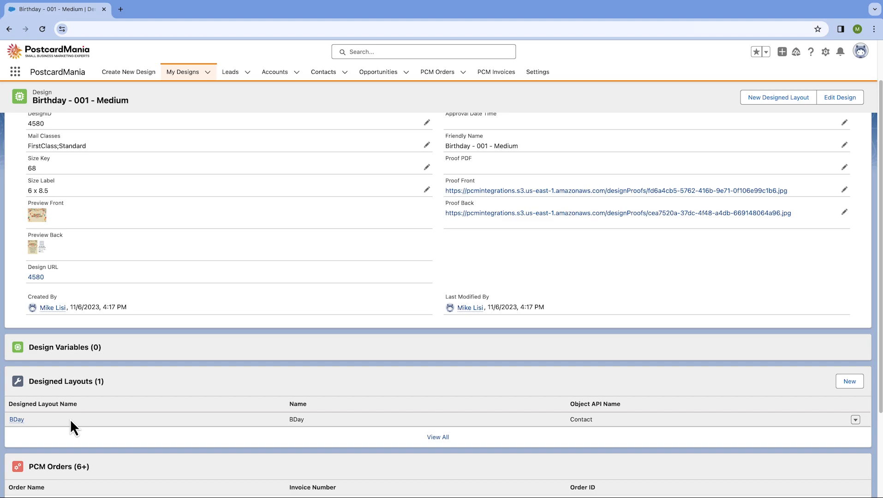
scroll(302, 275, up, 3)
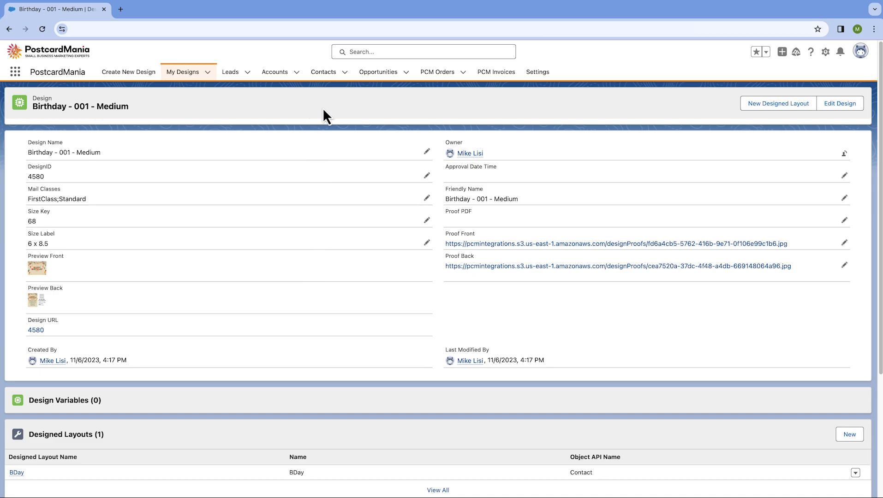
Open the fields and relationships of the Contact object in Setup's Object Manager.
click(825, 53)
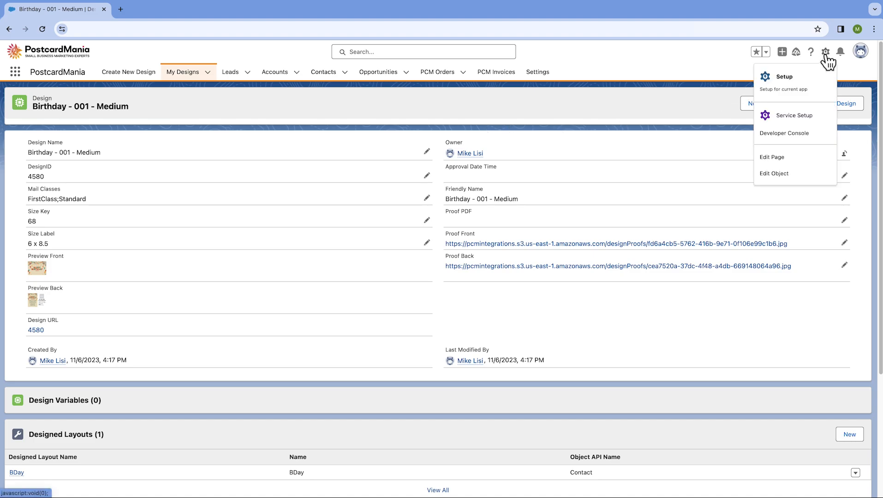
click(809, 79)
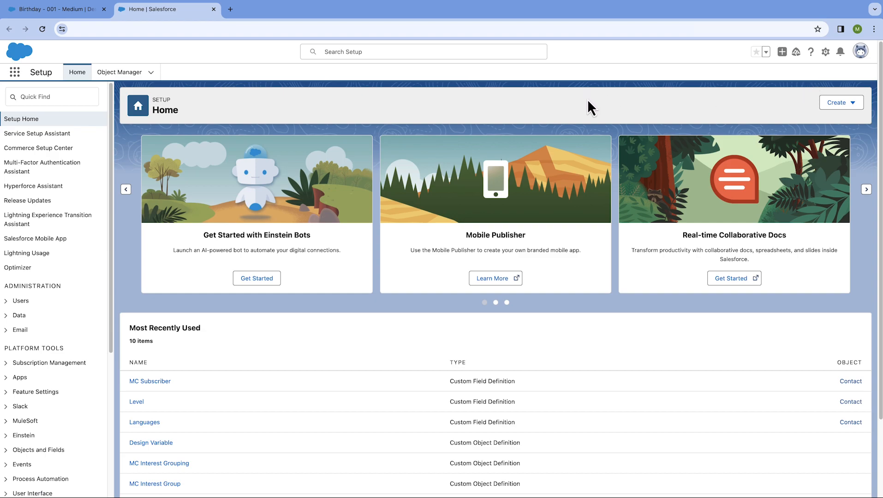
click(121, 74)
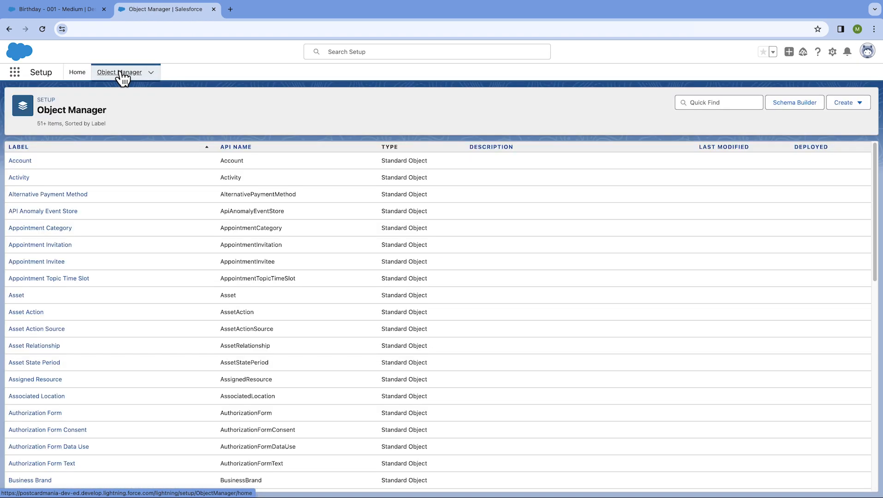
scroll(147, 191, down, 8)
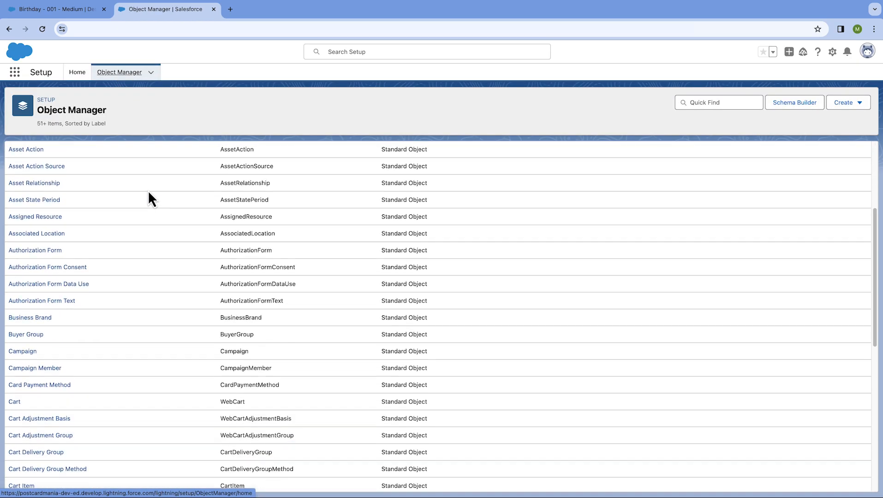
scroll(148, 190, down, 4)
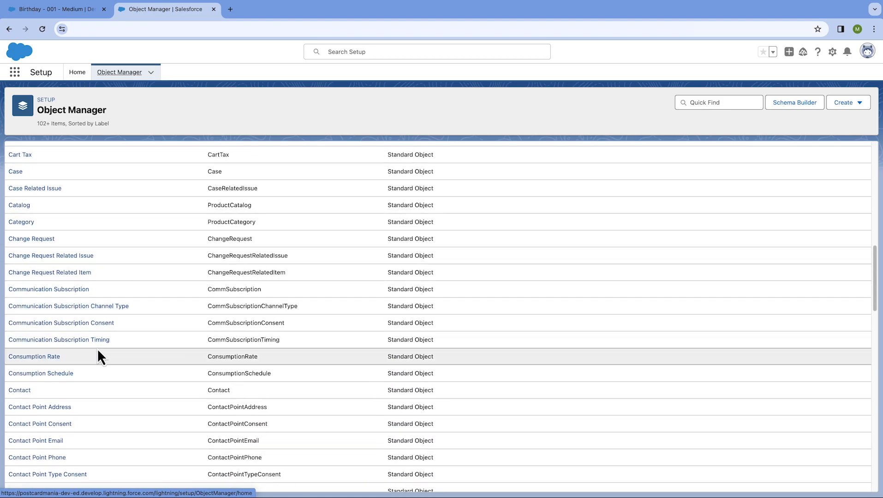
click(23, 392)
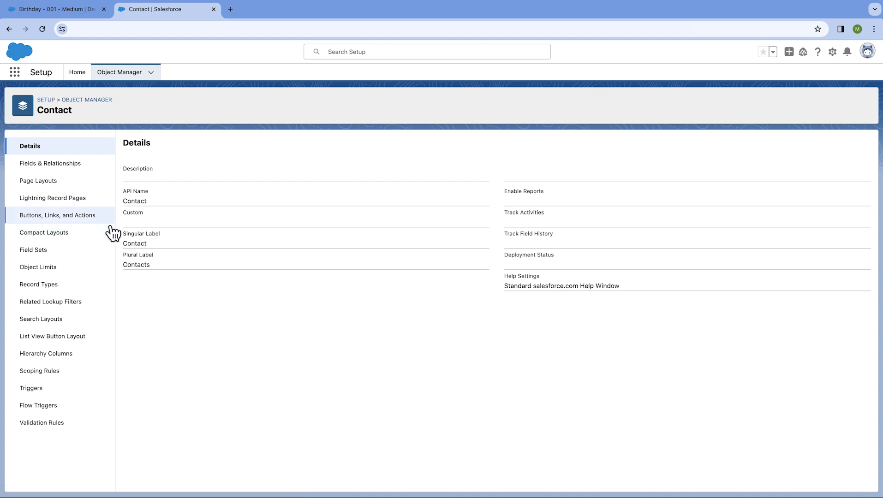
click(85, 174)
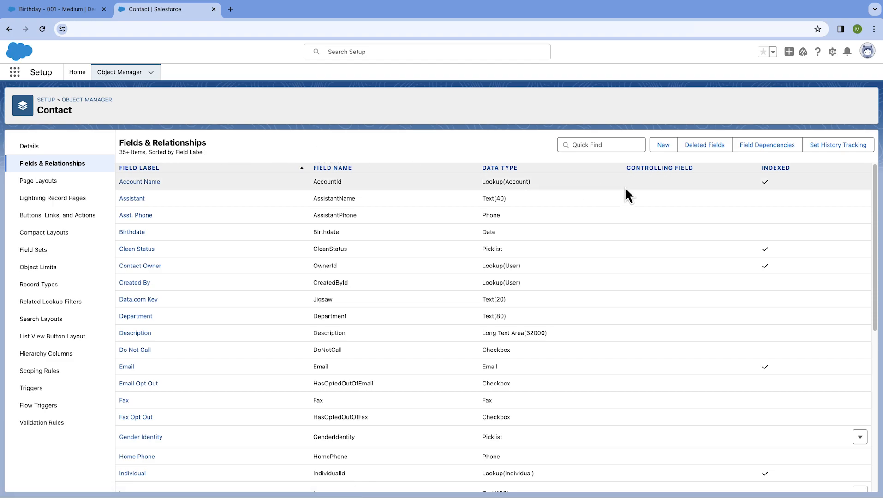
Create a custom Formula field on Contact labelled Birthday Soon, with field name Birthday_Soon and Checkbox as the return type.
click(664, 147)
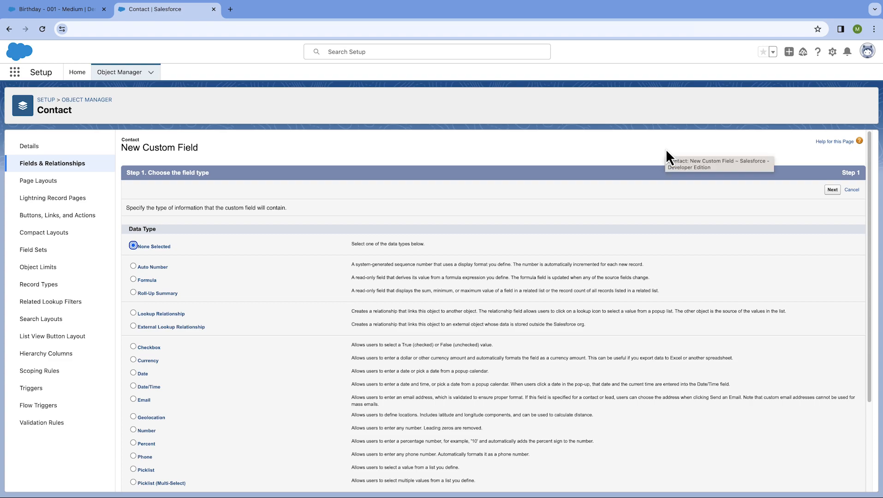
click(133, 279)
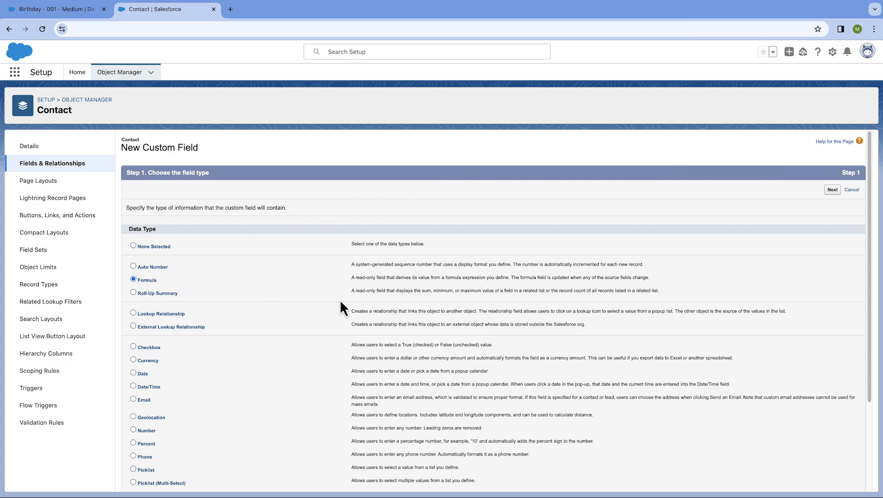
click(832, 190)
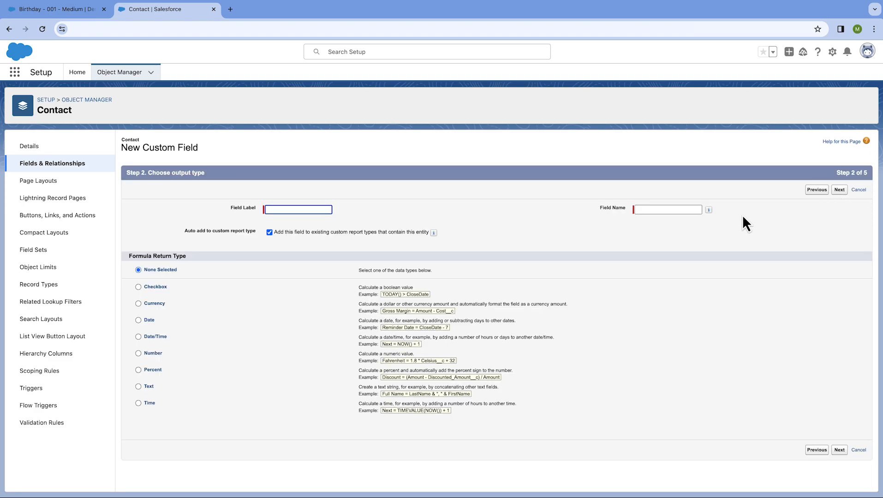
text(Birthday Soon)
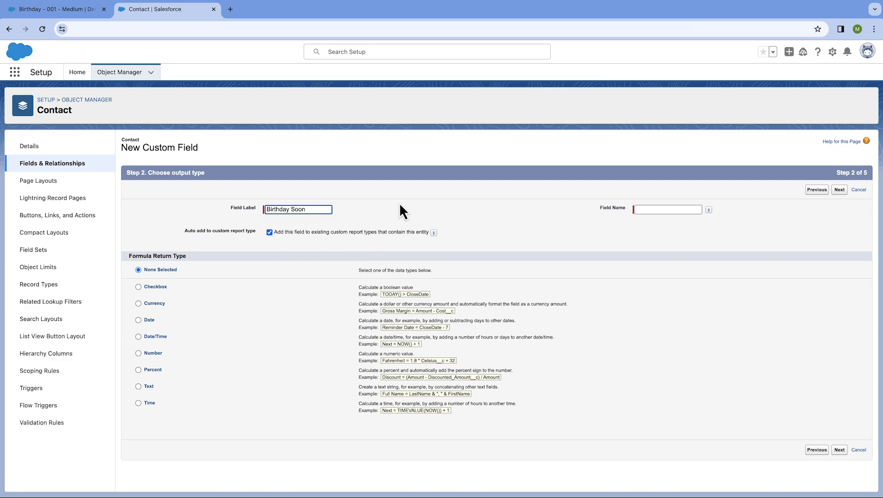
click(483, 235)
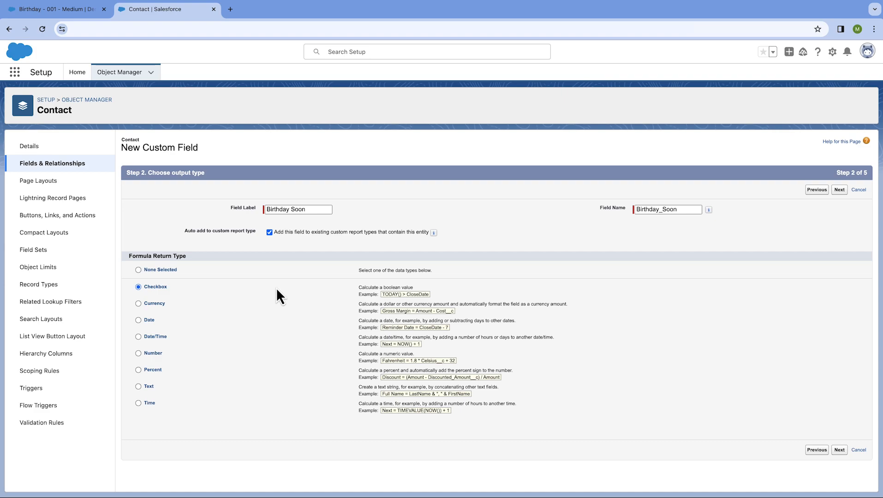
click(839, 191)
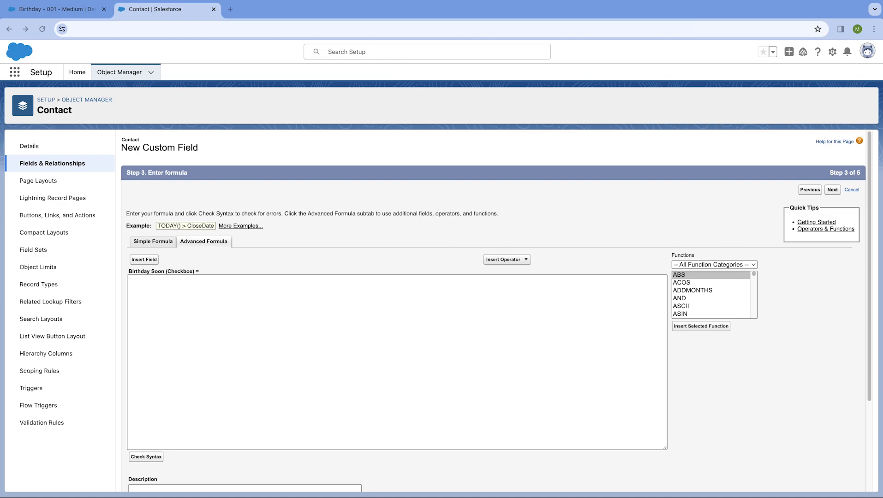
Enter an IF formula that returns TRUE when the next Birthdate minus TODAY() equals 7, otherwise FALSE.
click(255, 297)
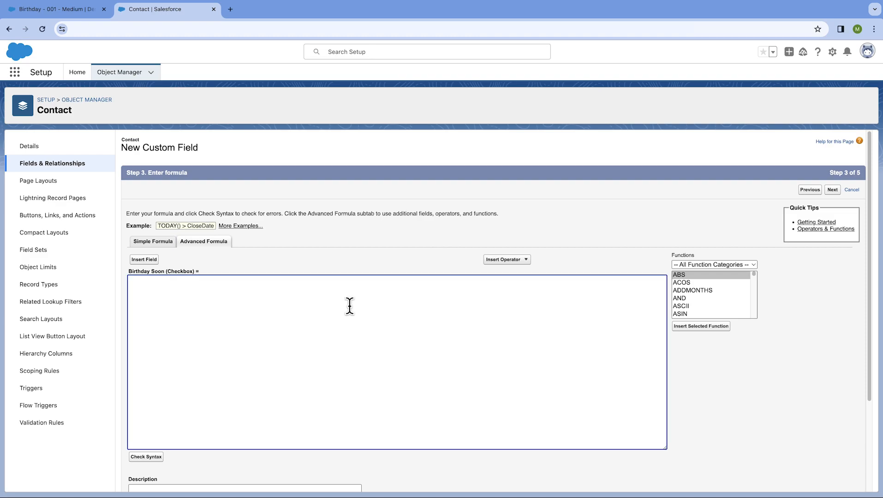
text(IF(IF(MONTH(Birthdate) * 100 + DAY(Birthdate) >= MONTH(TODAY()) * 100 + DAY(TODAY()), DATE(YEAR(TODAY()), MONTH(Birthdate), DAY(Birthdate)) - TODAY(), DATE(YEAR(TODAY()) + 1, MONTH(Birthdate), DAY(Birthdate)) - TODAY()) = 7, TRUE, FALSE ))
click(357, 253)
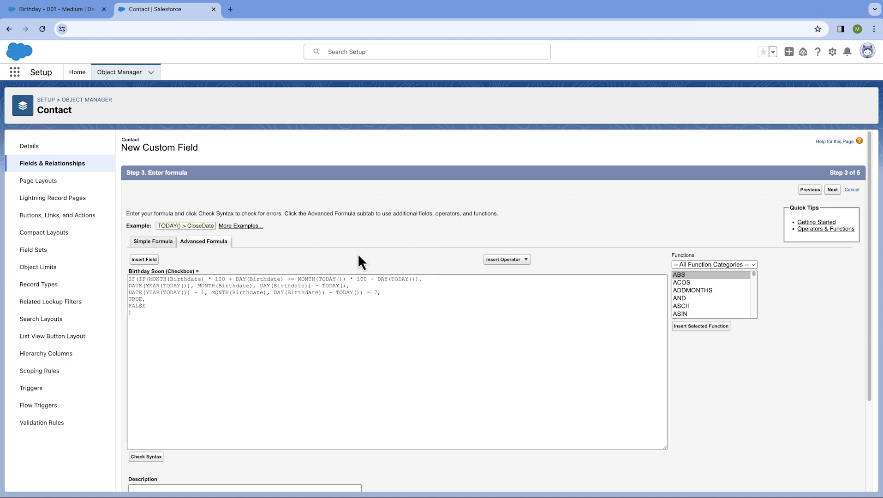
Try 5 as the day count compared at the end of the formula's date difference and restore it to 7.
drag(377, 293, 337, 294)
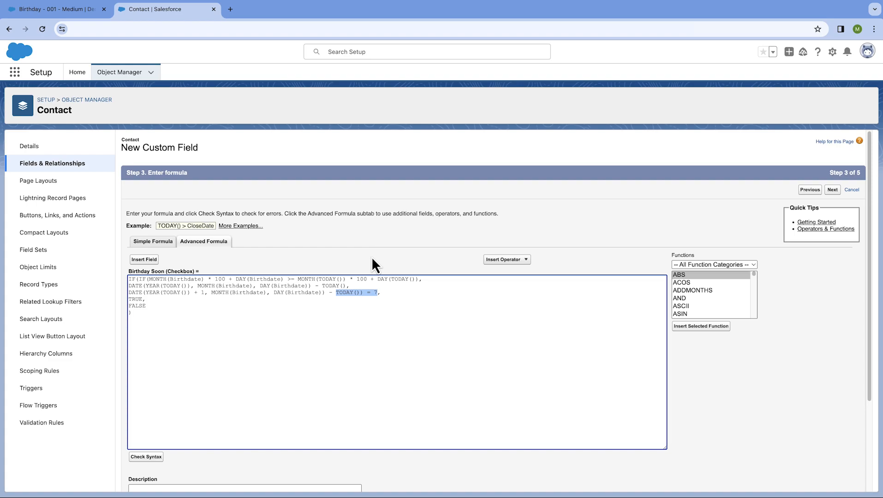
click(376, 296)
key(BackSpace)
text(5)
key(BackSpace)
text(7)
click(371, 254)
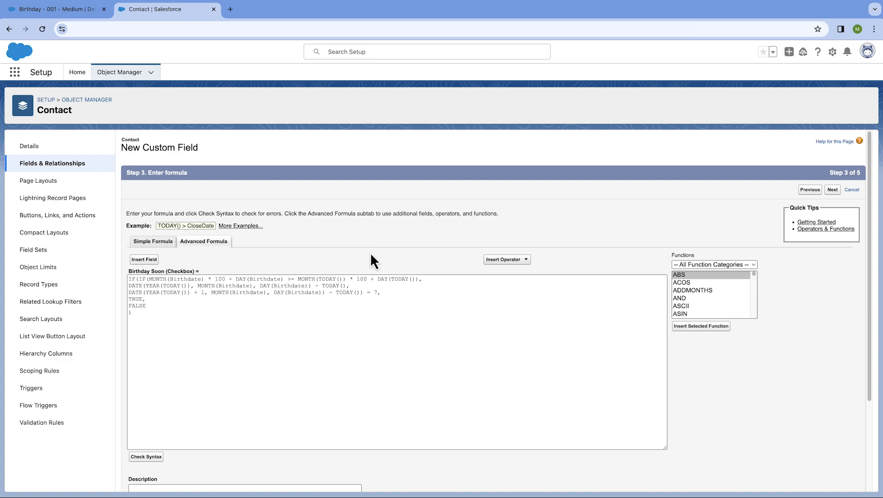
Check the formula's syntax and save the field with the preselected profile visibility and all four contact page layouts.
click(155, 458)
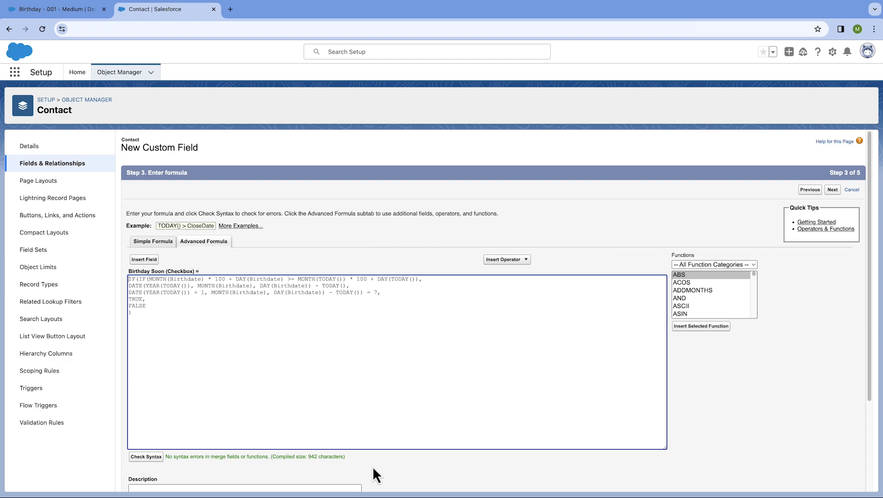
click(831, 190)
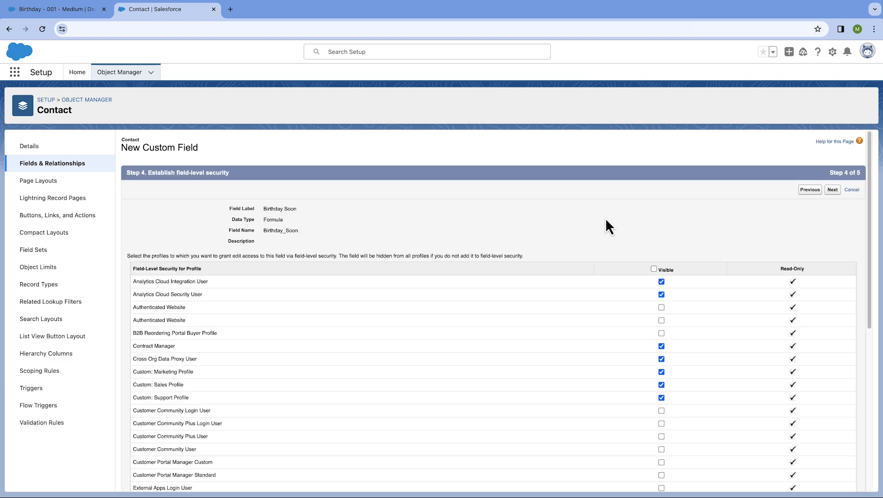
scroll(606, 221, down, 5)
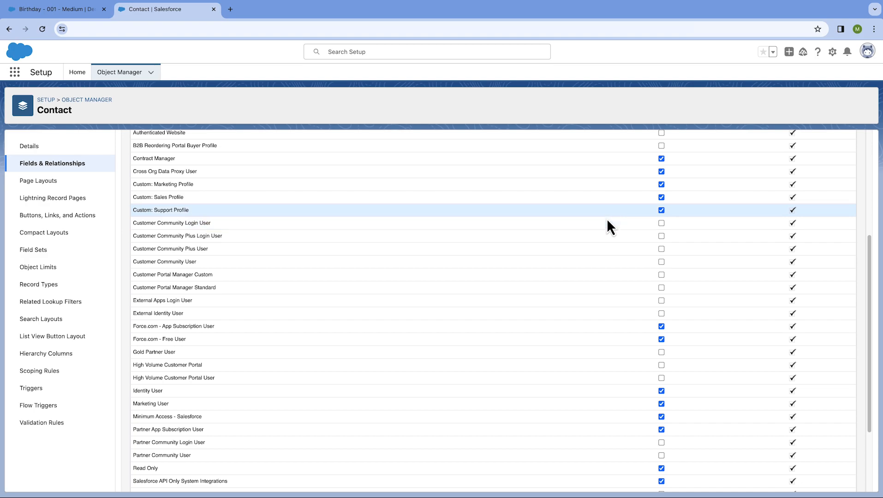
scroll(605, 214, down, 3)
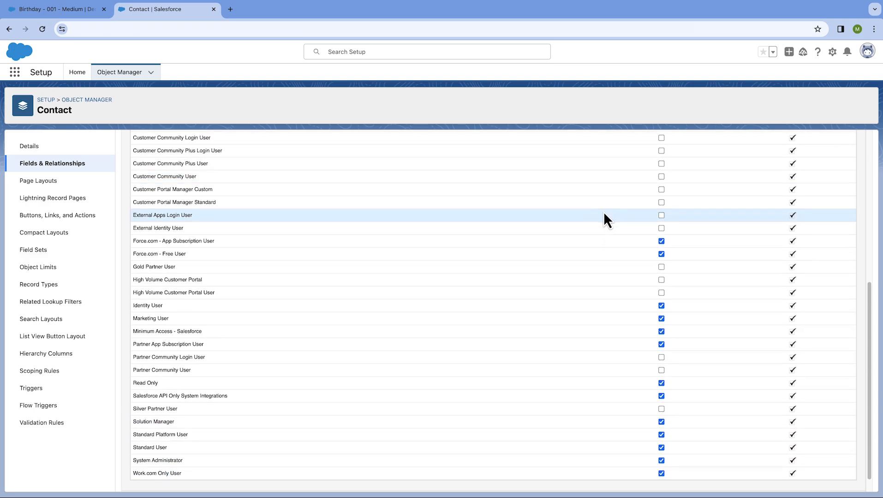
scroll(603, 214, up, 8)
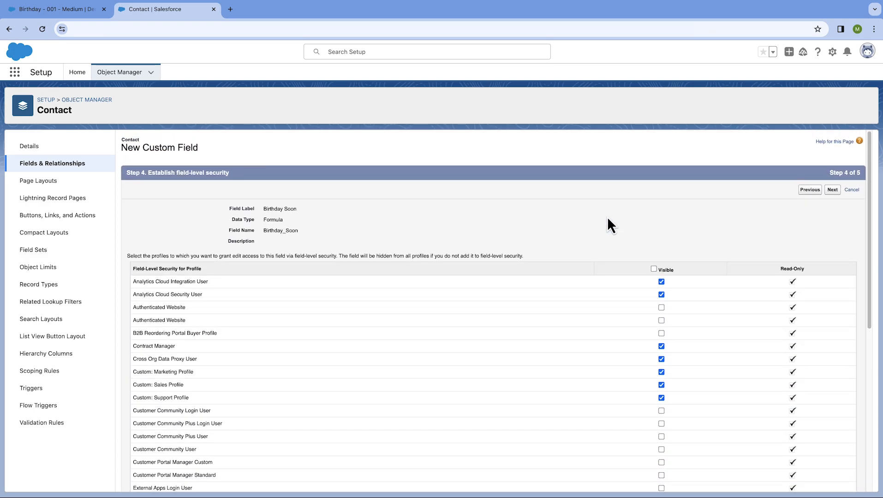
click(832, 192)
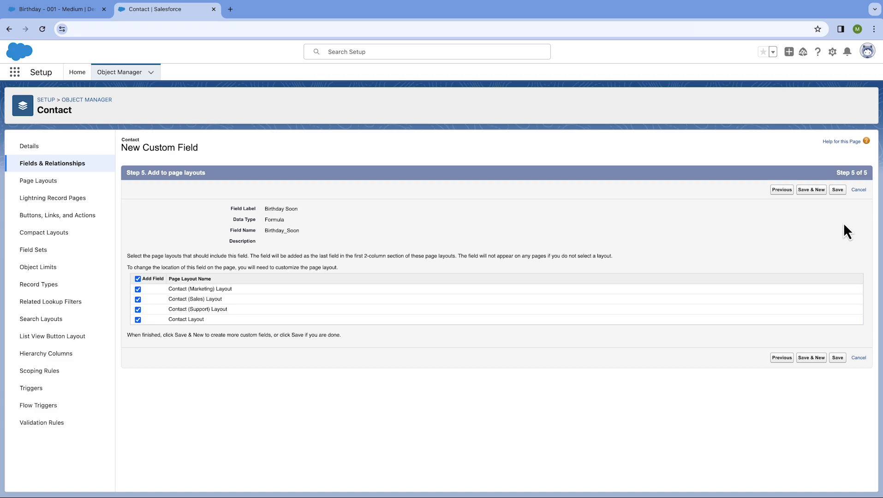
click(839, 192)
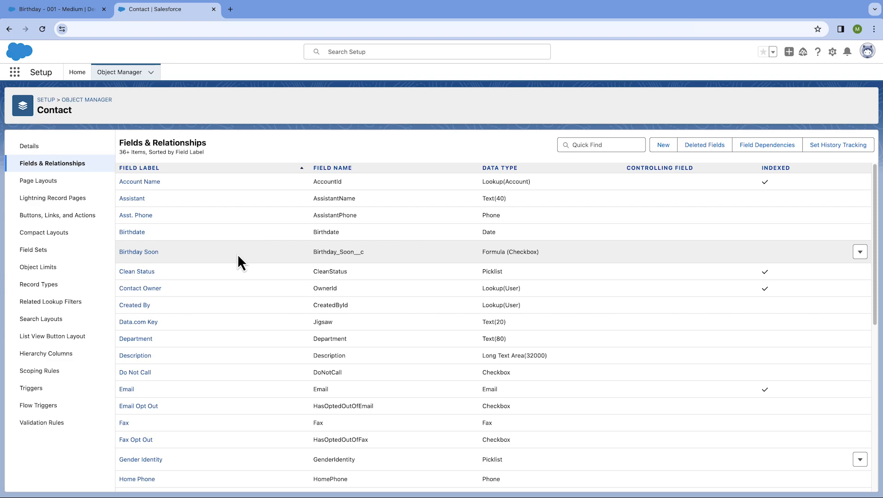
Add the Birthday Soon field as a visible column in the All Contacts list view and review the flagged contacts.
click(70, 11)
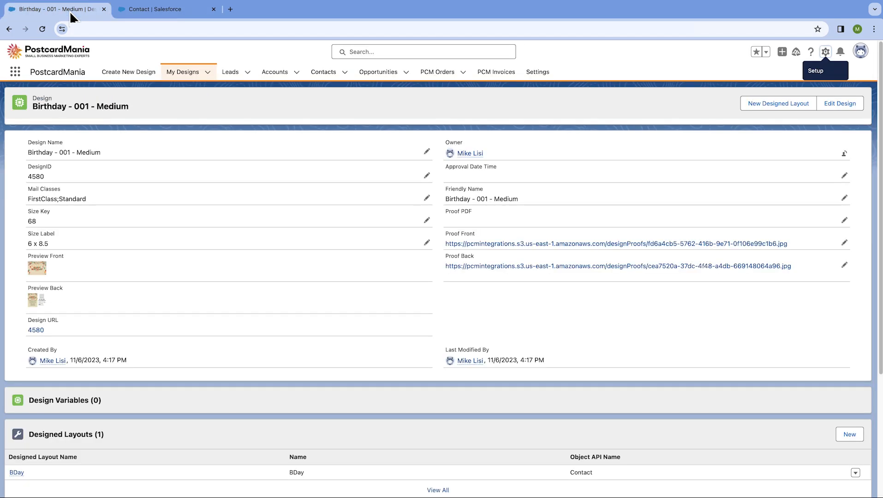
click(326, 74)
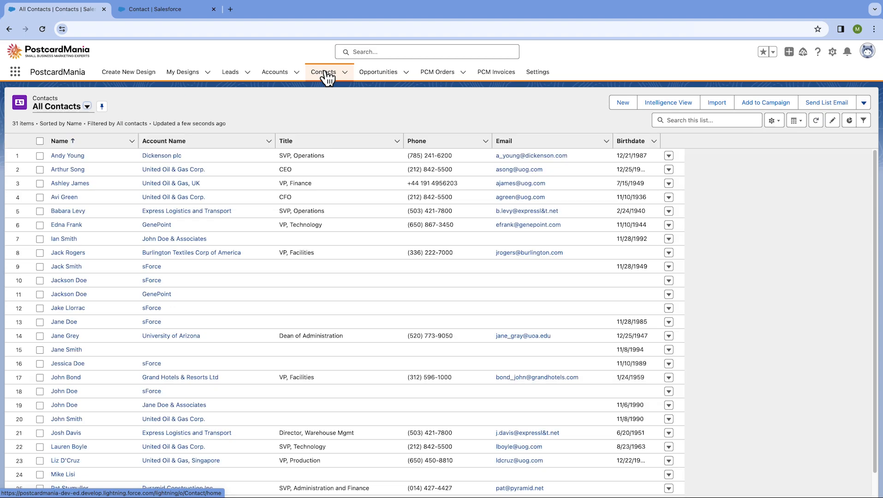
click(774, 121)
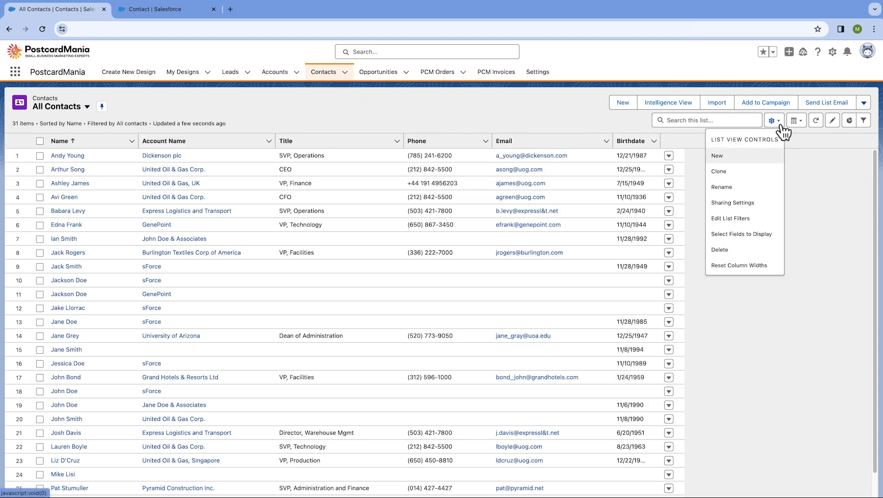
click(754, 234)
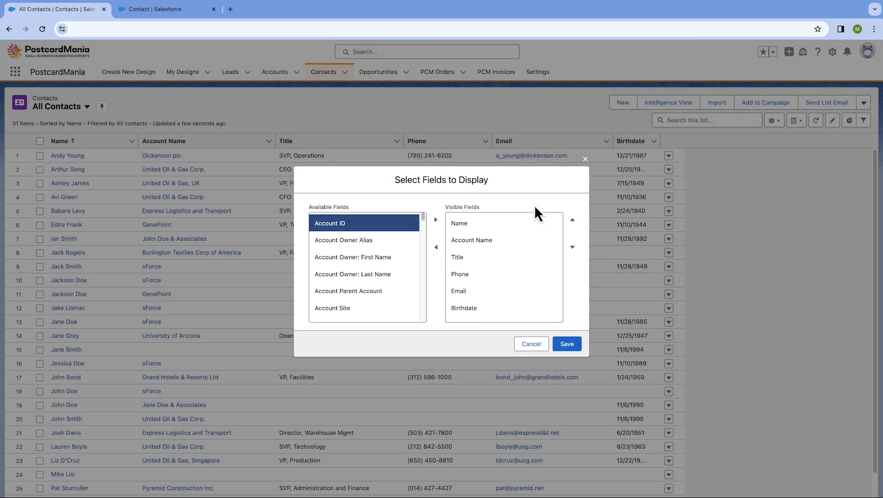
scroll(364, 267, down, 2)
scroll(365, 267, down, 10)
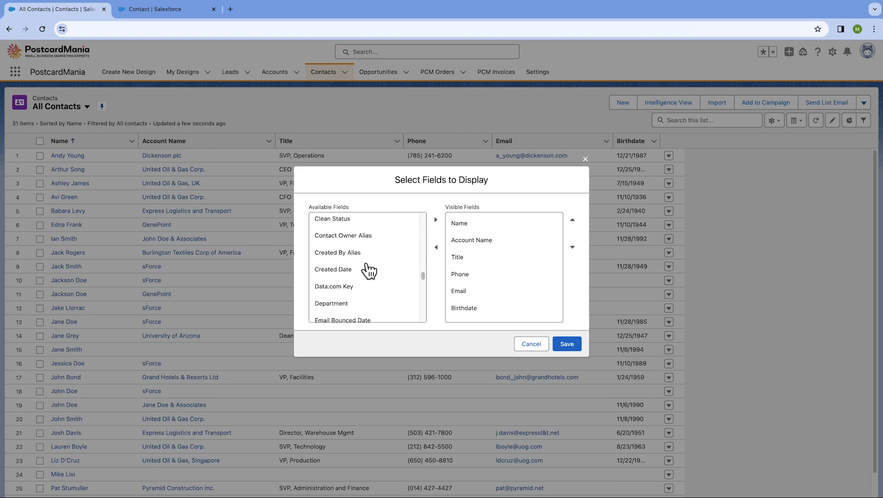
scroll(369, 270, up, 3)
click(362, 241)
click(436, 220)
click(567, 345)
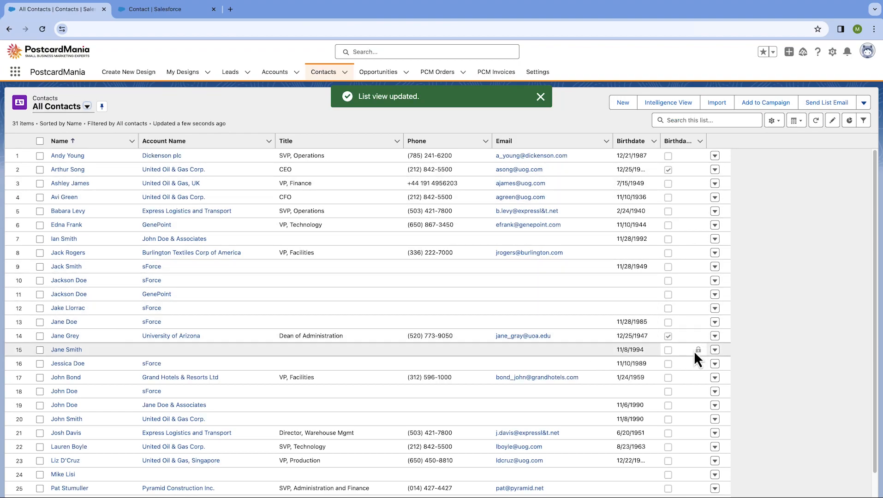
scroll(696, 343, down, 3)
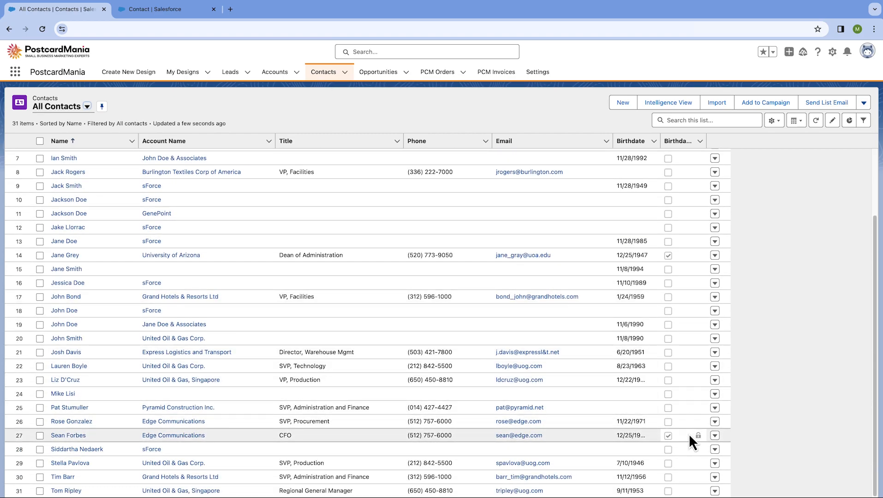
Widen the Birthdate column in the All Contacts list so the full dates fit.
scroll(688, 434, up, 3)
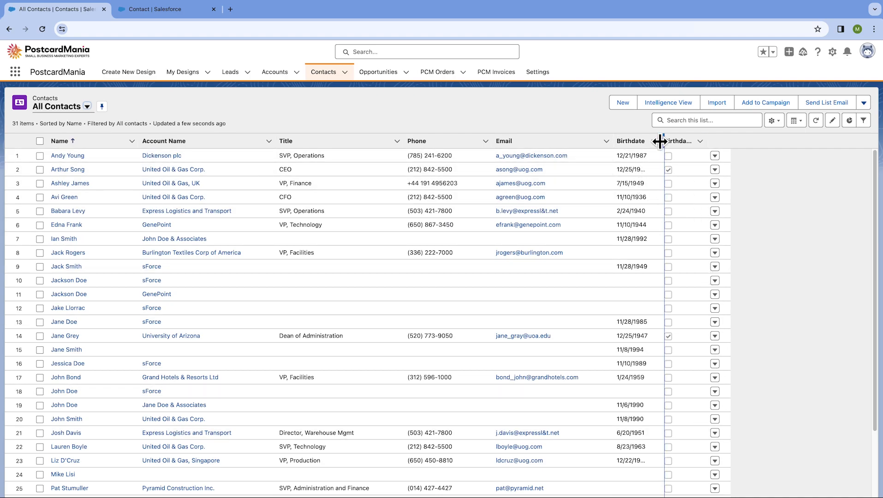
drag(663, 140, 678, 139)
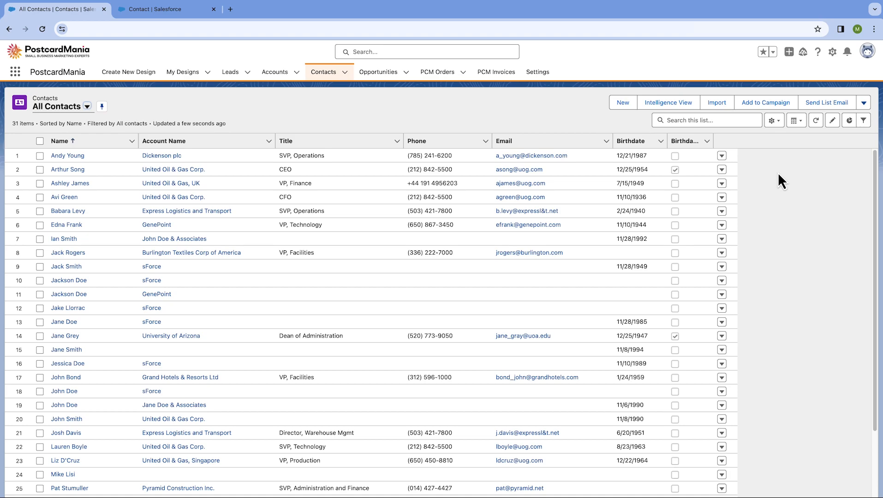
Open Salesforce Setup and find the Flows page under Process Automation by searching for "flows".
click(833, 55)
click(821, 78)
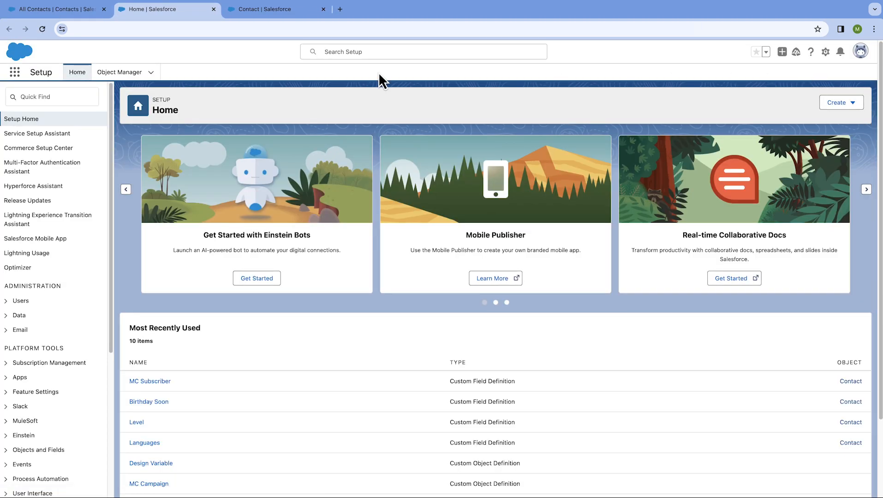
click(65, 97)
text(flows)
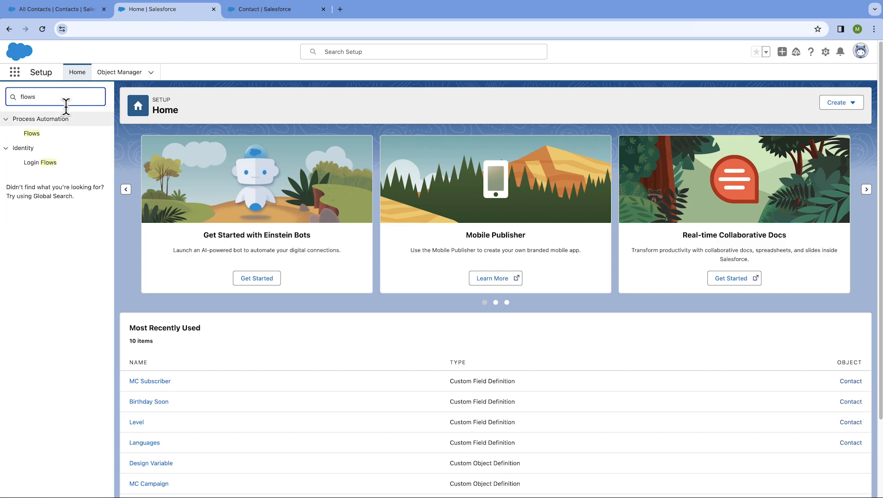
click(37, 136)
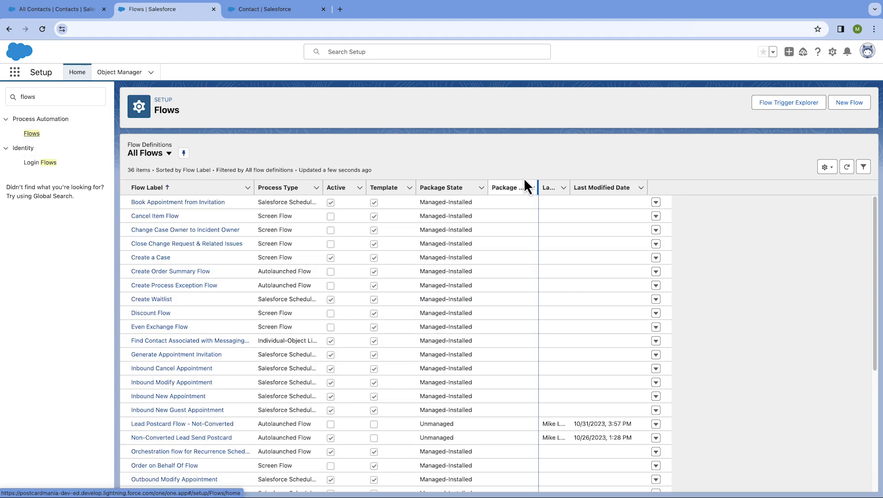
Create a new Schedule-Triggered Flow.
click(849, 109)
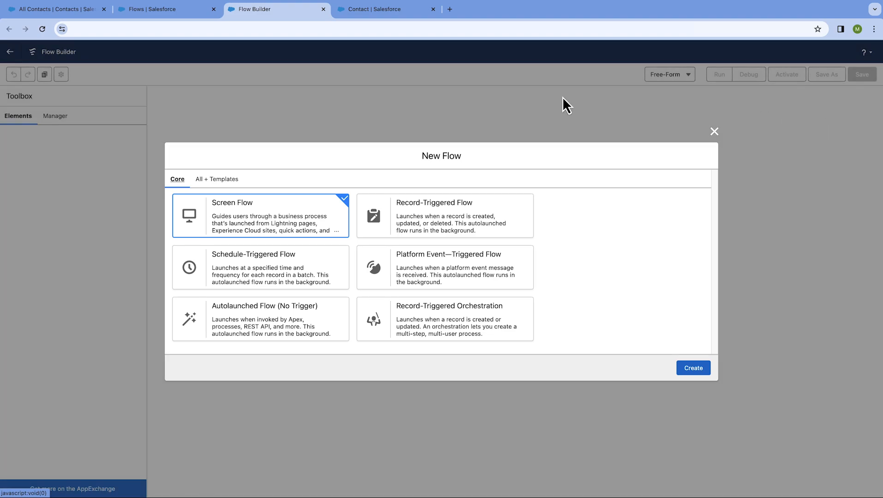
click(329, 267)
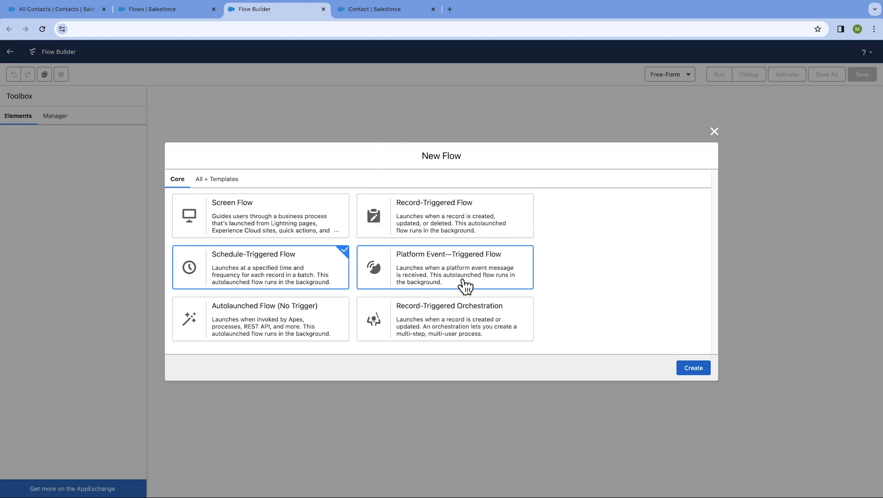
click(693, 368)
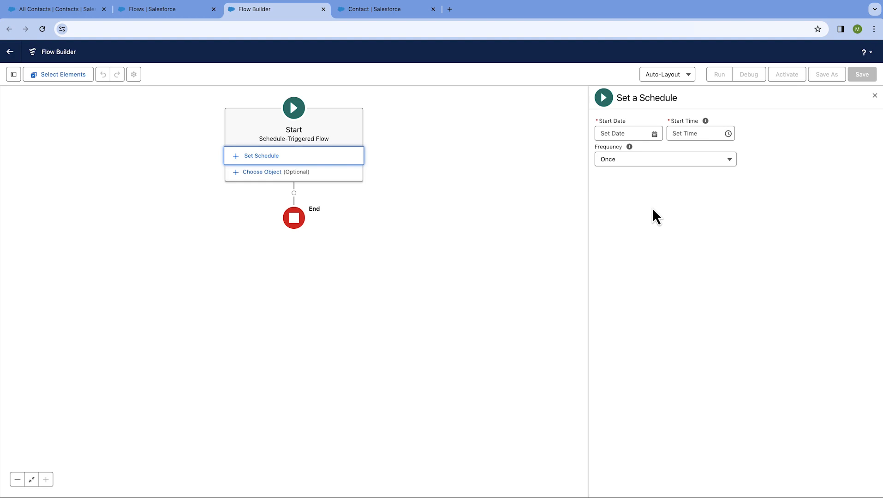
Schedule the flow to start on Dec 18, 2023 at 2:00 PM with a Daily frequency.
click(654, 134)
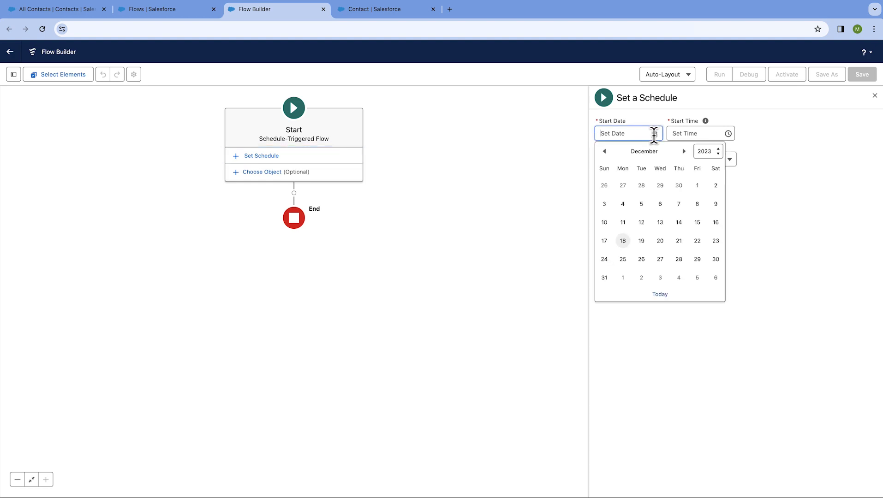
click(623, 240)
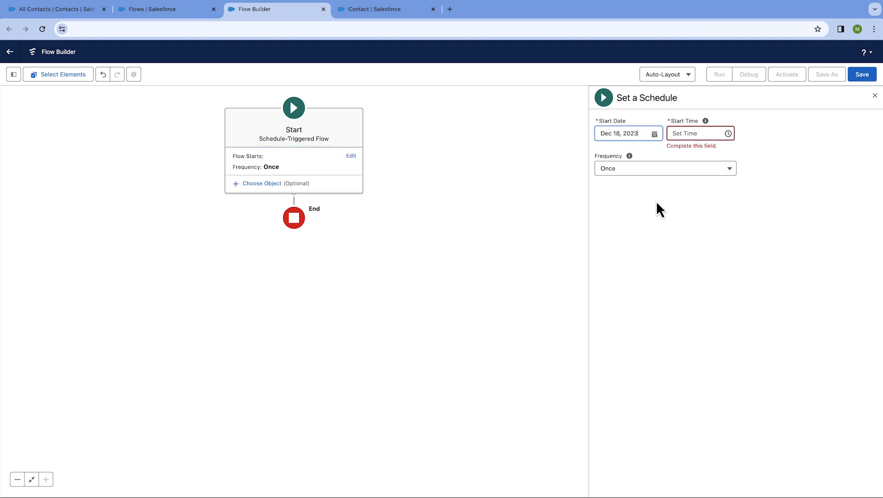
click(725, 131)
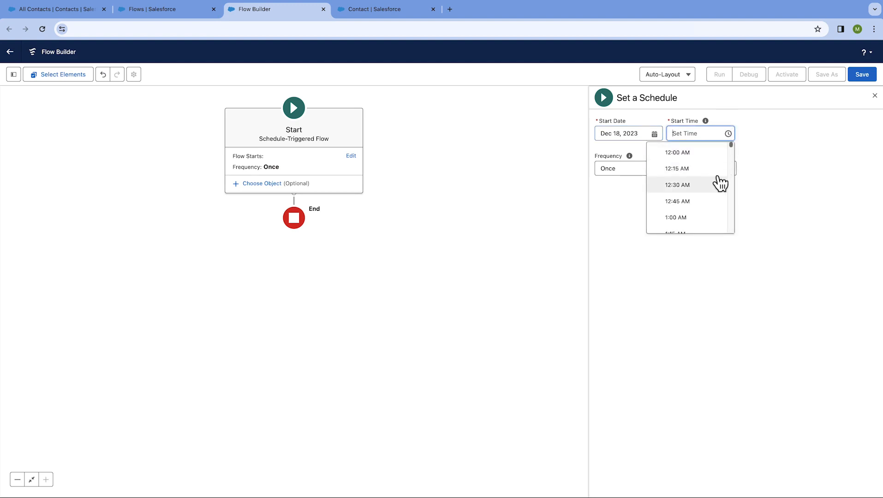
scroll(719, 174, down, 20)
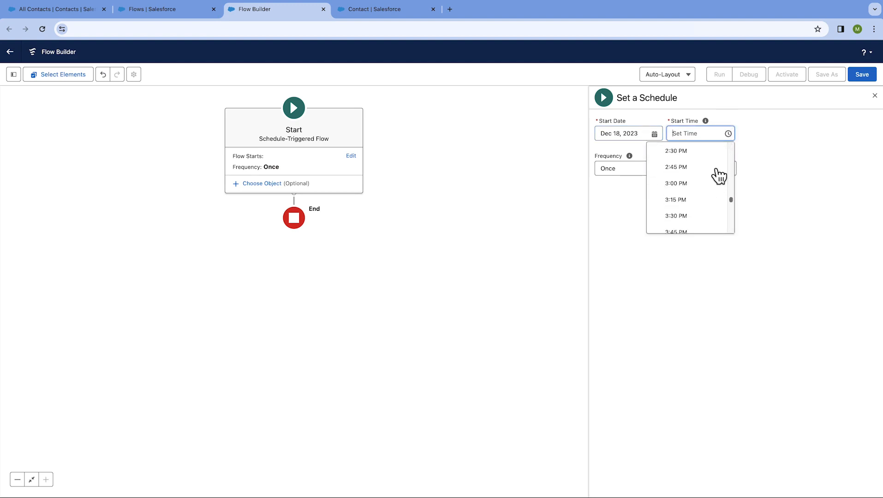
scroll(719, 173, up, 2)
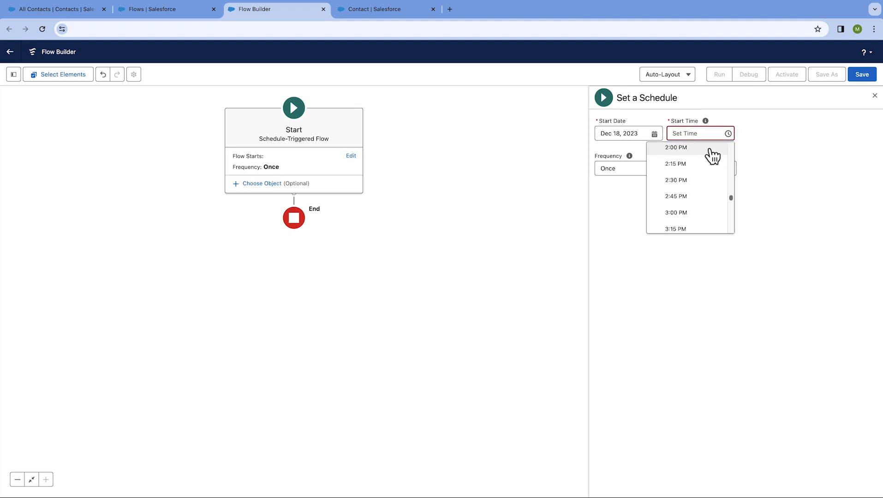
click(709, 152)
click(731, 162)
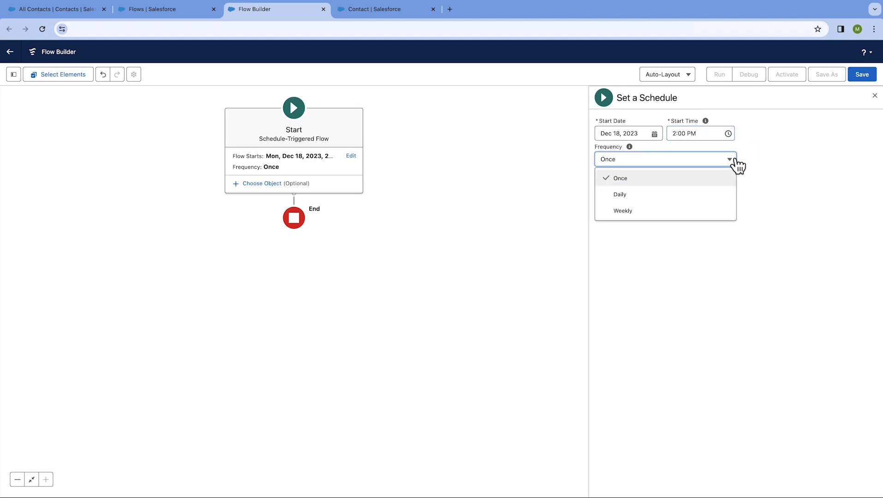
click(646, 200)
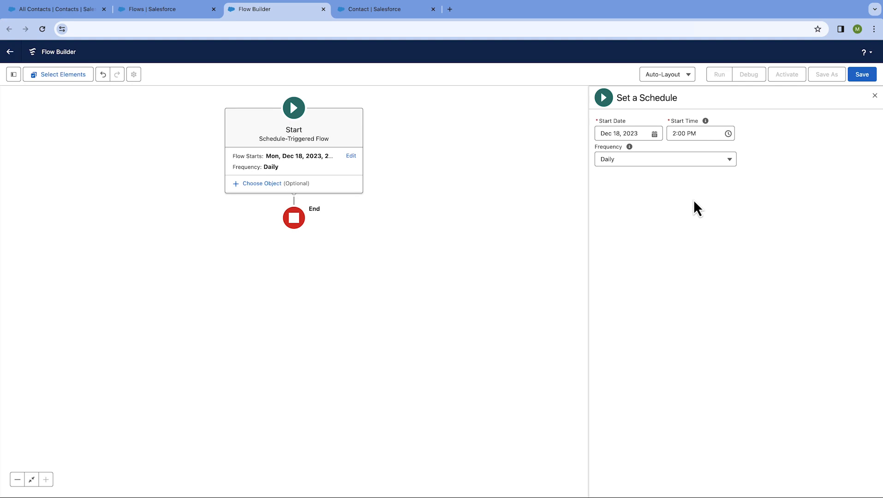
Set the flow's object to Contact with the condition requirement None—Run Flow For All Contacts.
click(333, 187)
click(617, 158)
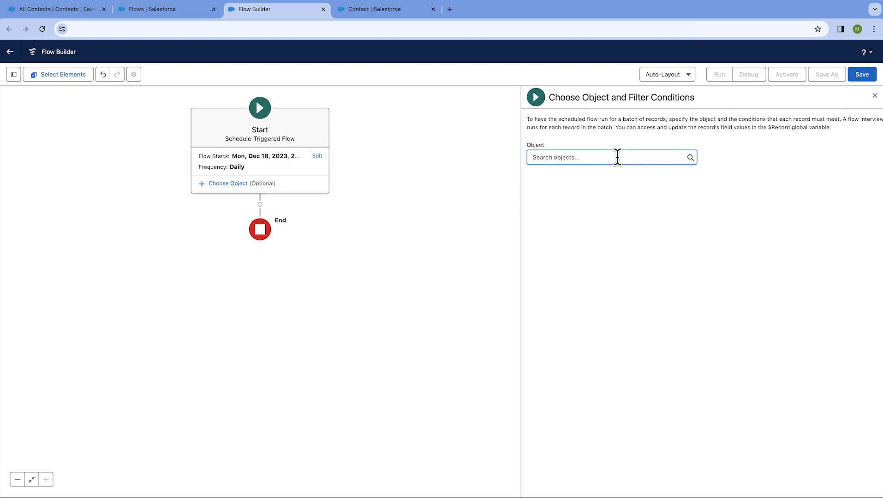
text(Contact)
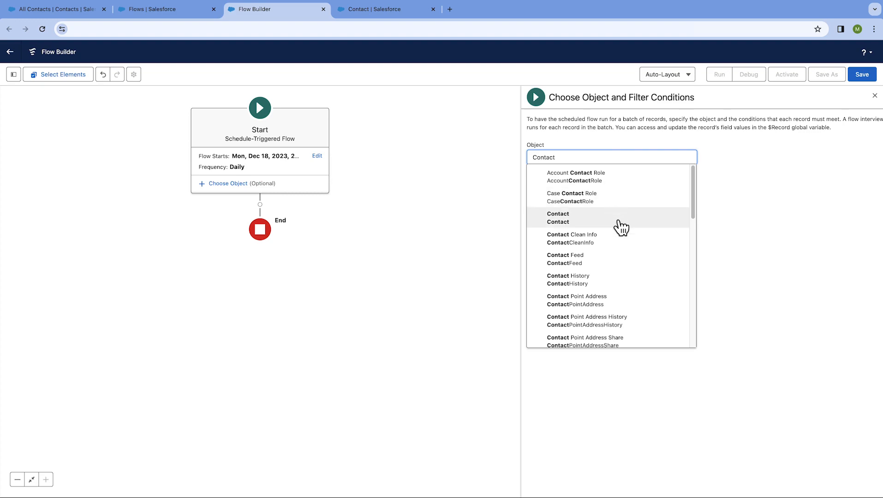
click(618, 220)
click(694, 187)
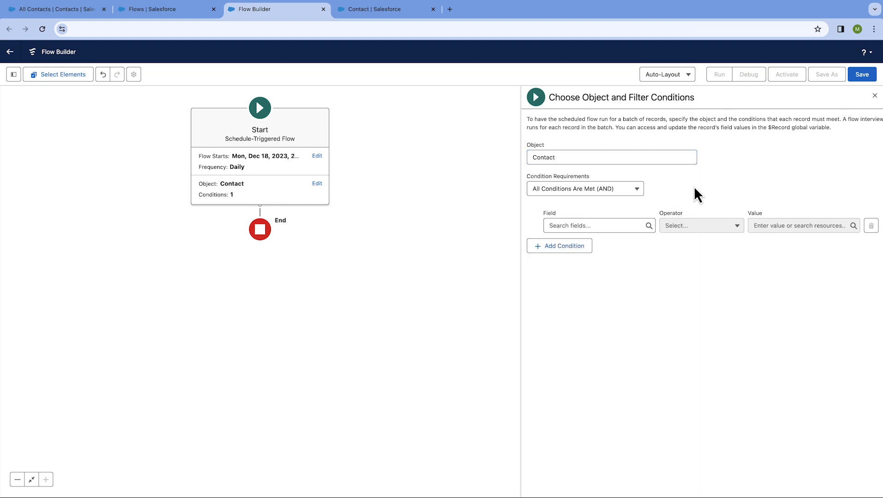
click(641, 190)
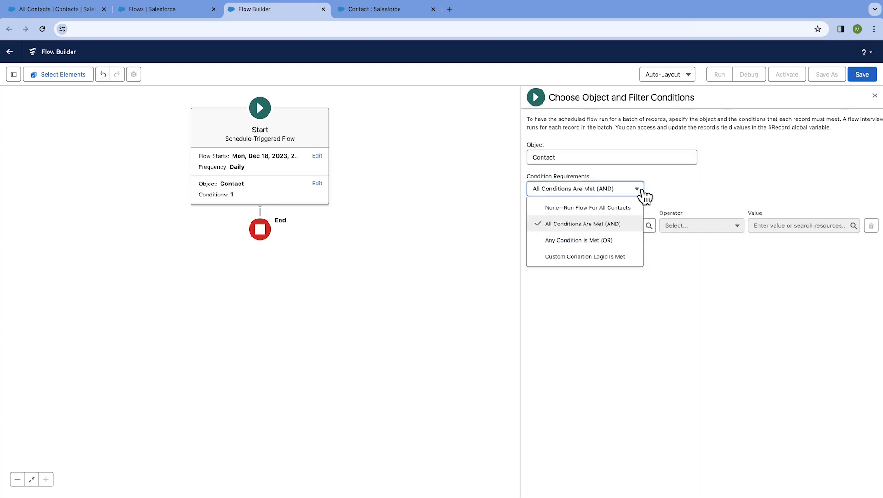
click(614, 209)
click(682, 189)
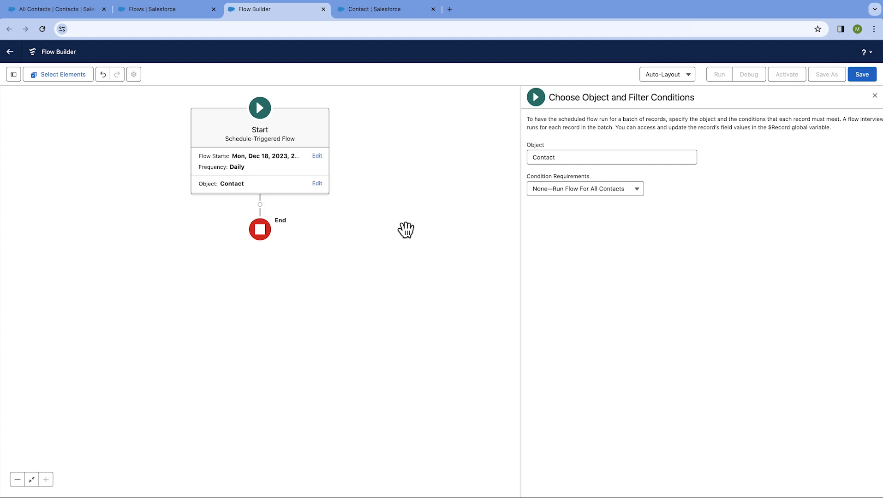
Add a Get Records element after the start, labelled Get Birthday Records, that retrieves records of the Contact object.
click(260, 205)
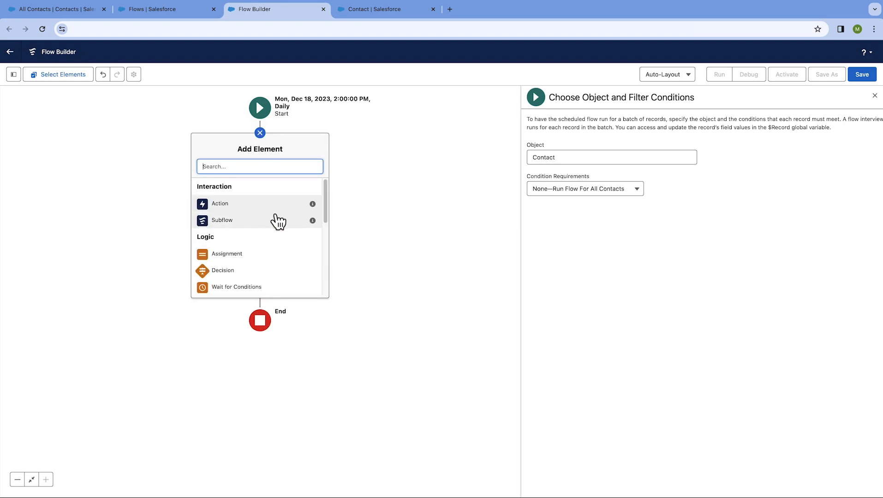
scroll(278, 221, down, 5)
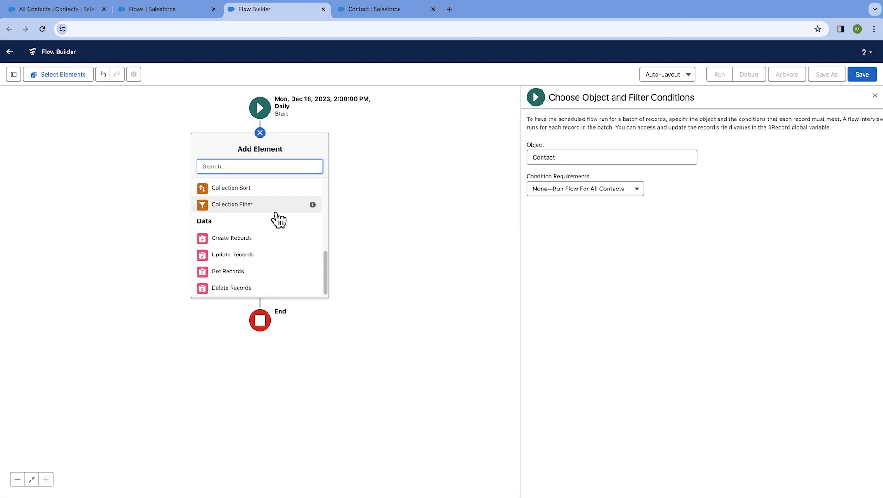
click(270, 271)
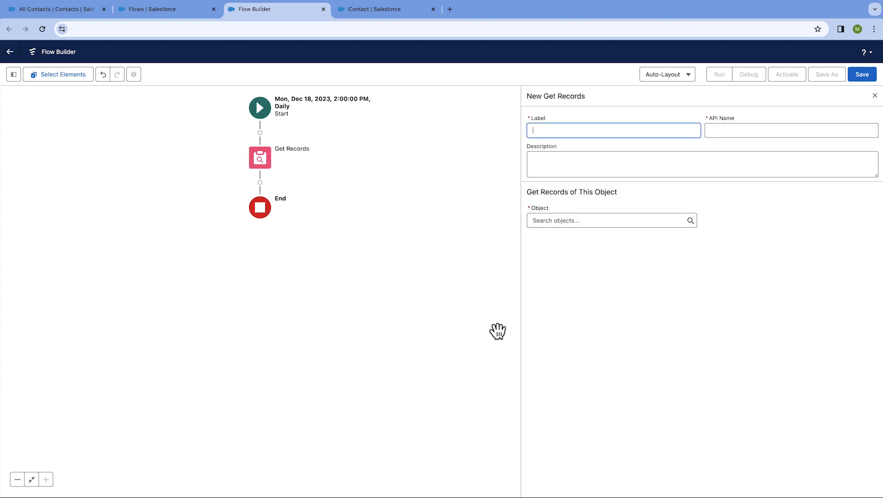
text(Get Birthday Records)
click(796, 125)
click(772, 152)
click(748, 193)
click(617, 221)
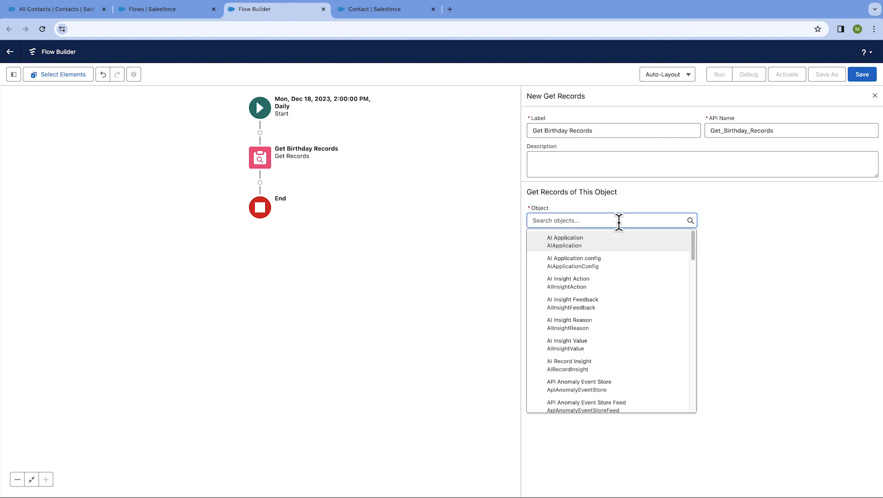
text(Contact)
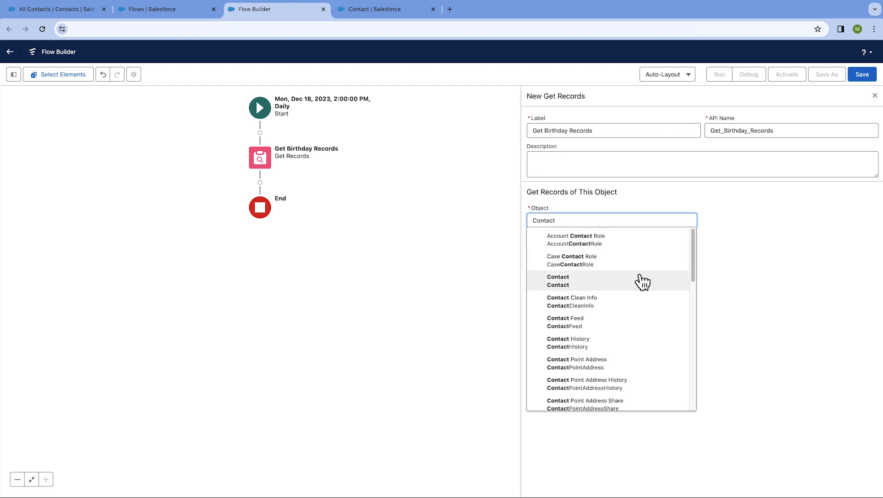
click(641, 280)
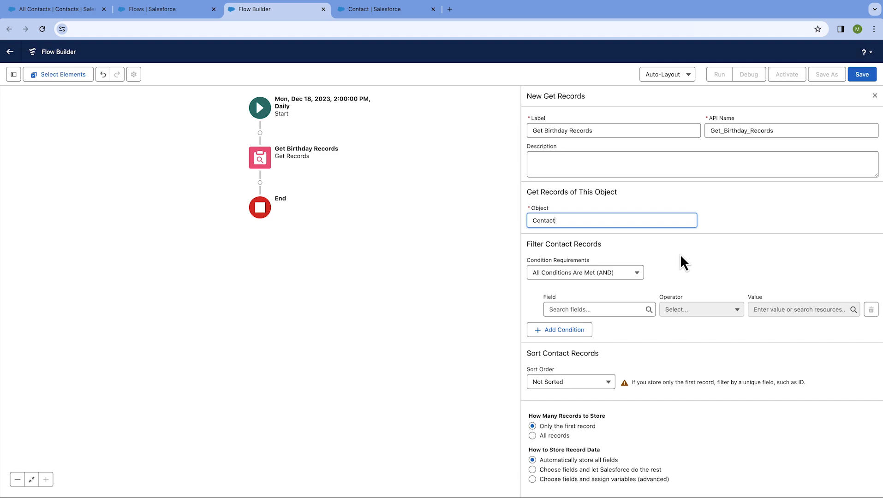
Filter the retrieved contacts to those where Birthday_Soon__c Equals True, and store all records.
click(635, 308)
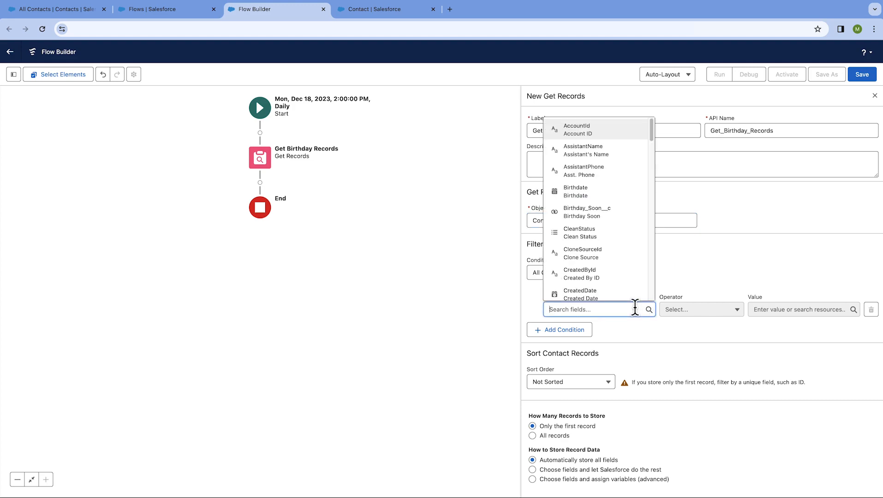
click(622, 215)
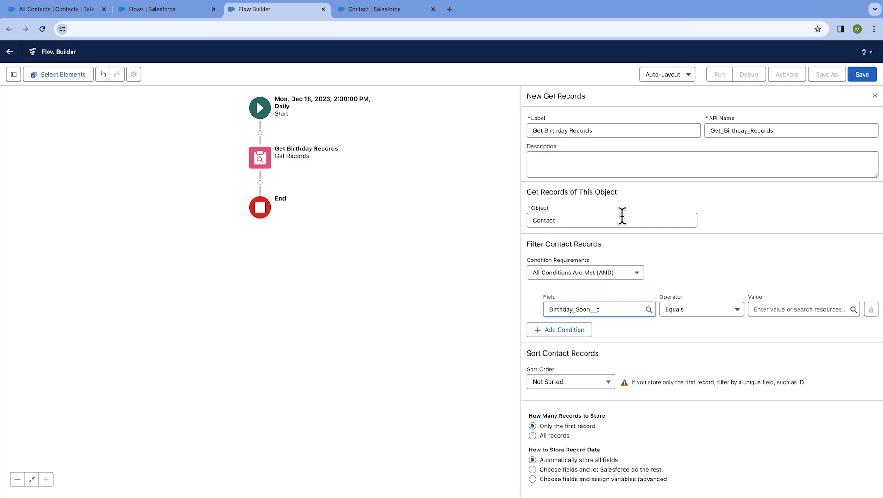
click(728, 272)
click(804, 309)
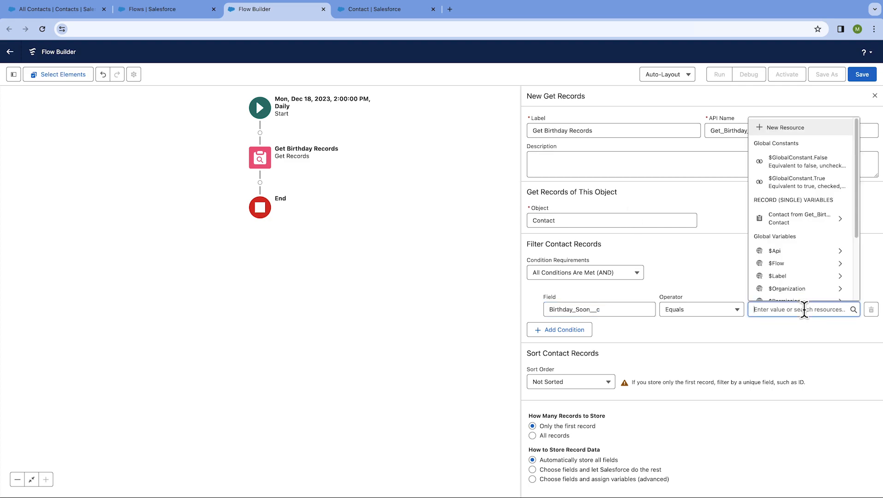
click(816, 183)
click(754, 243)
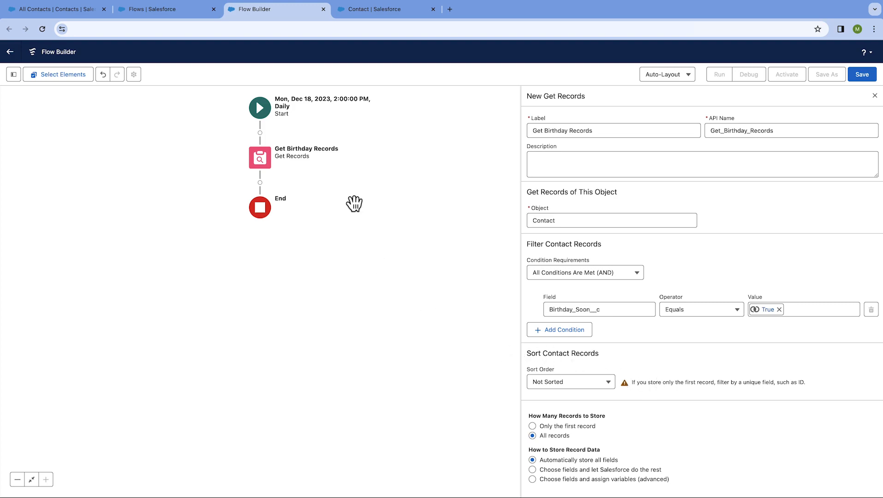
Add an action element after Get Birthday Records that uses the Send Postcard Apex action.
click(260, 183)
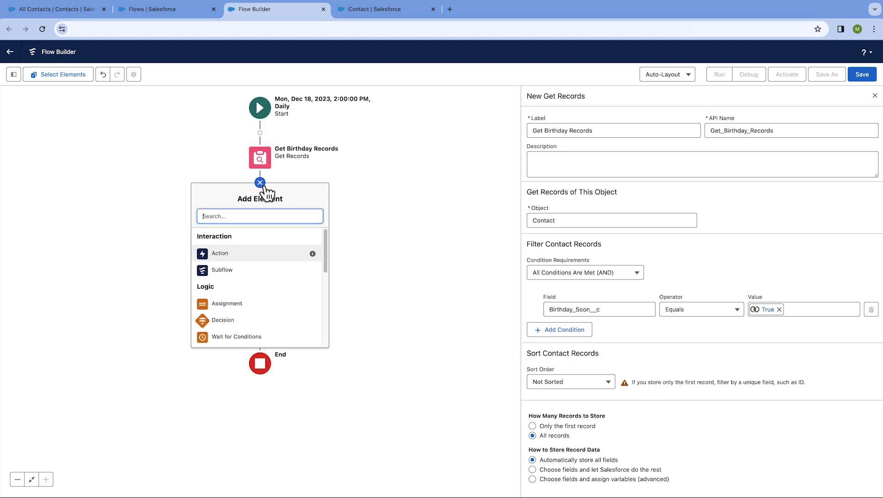
click(265, 260)
click(465, 169)
text(Send Post)
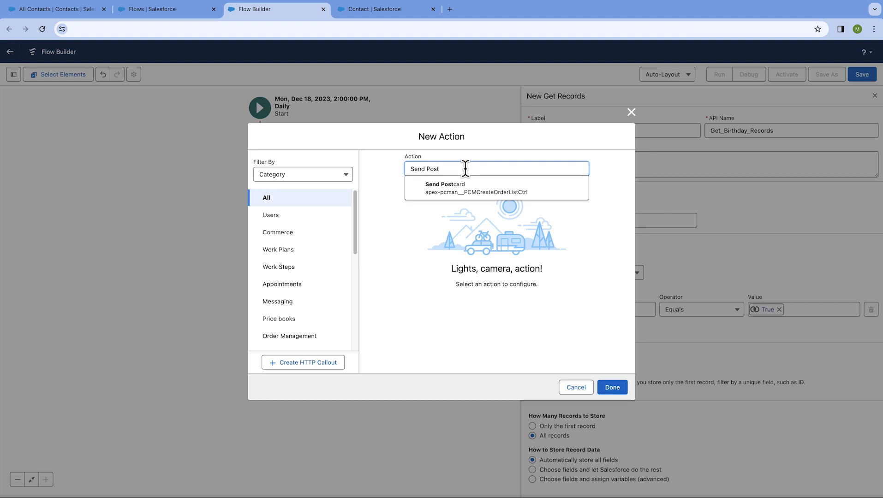
click(540, 186)
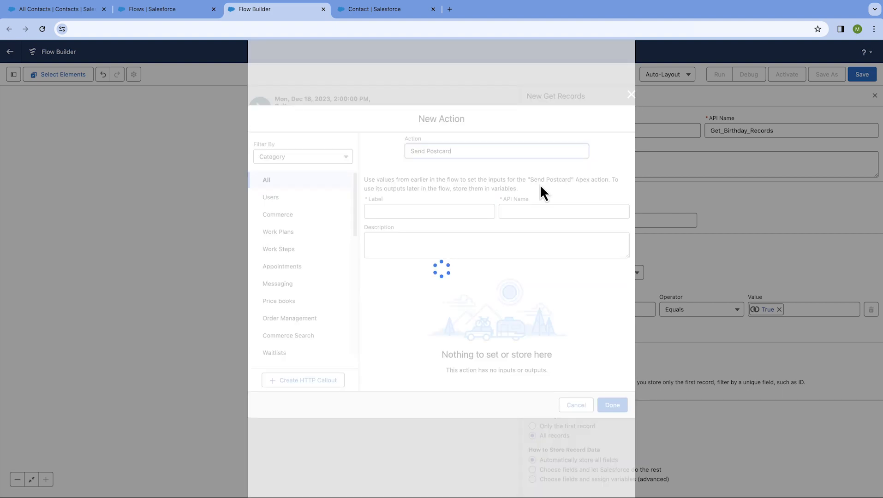
Label the new action Send Birthday Postcards and let its API name fill in to match.
click(438, 210)
text(S)
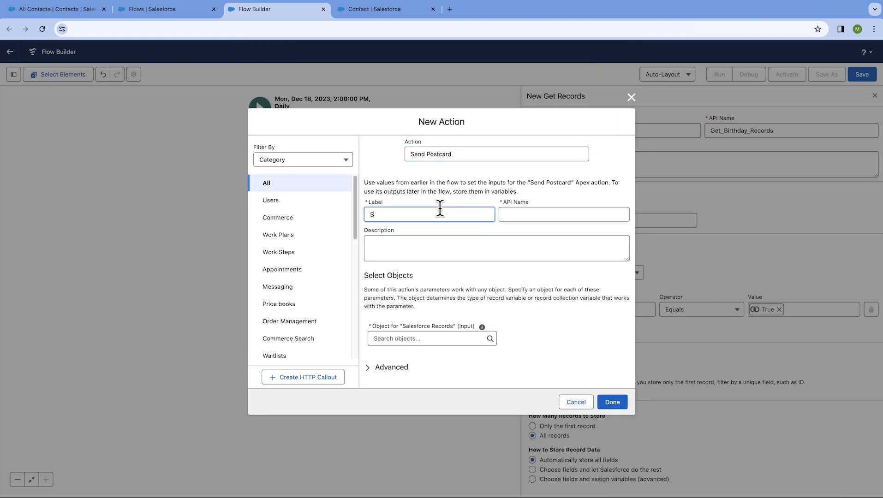
text(end Birthday Postcards)
click(588, 214)
click(507, 242)
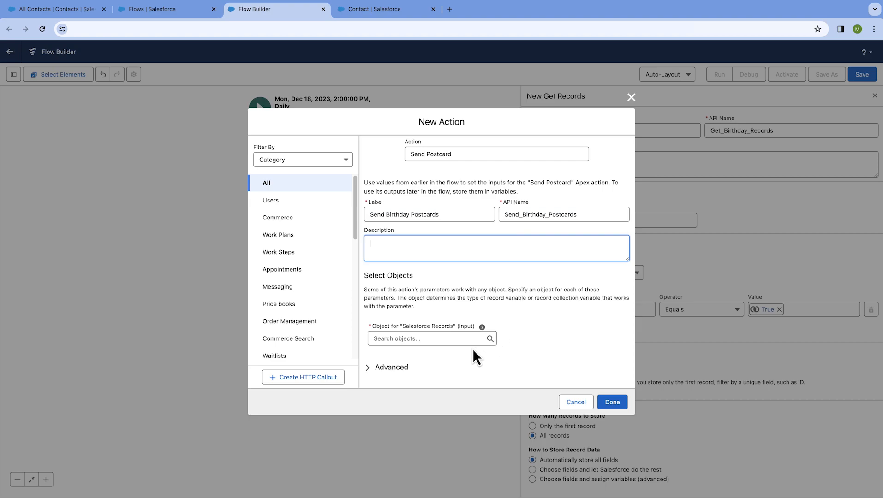
Set the object for the action's Salesforce Records input to Contact.
click(447, 339)
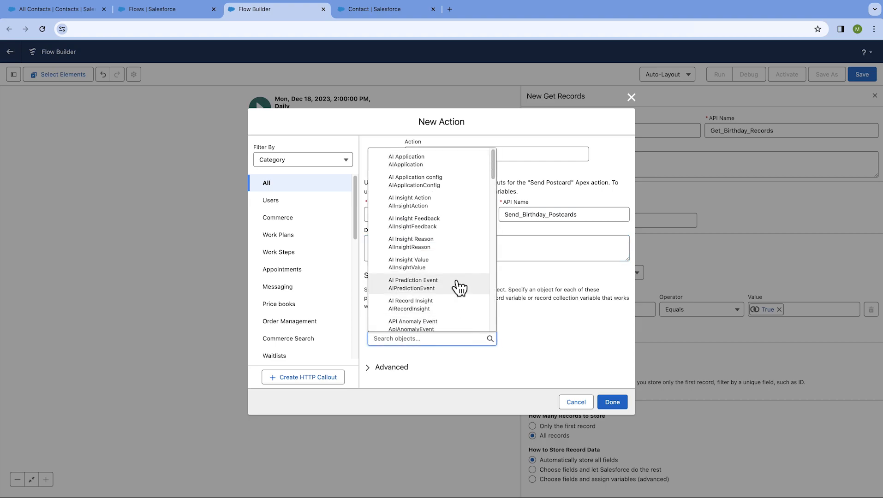
text(Contact)
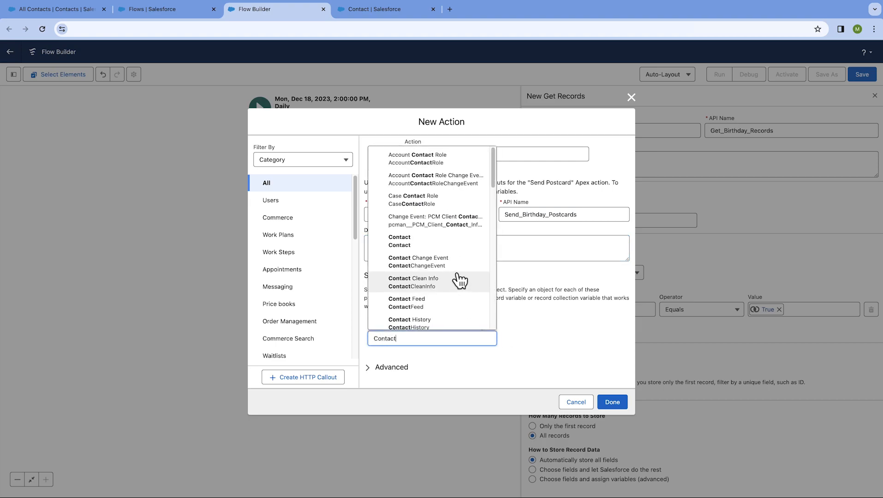
click(434, 251)
scroll(521, 261, down, 2)
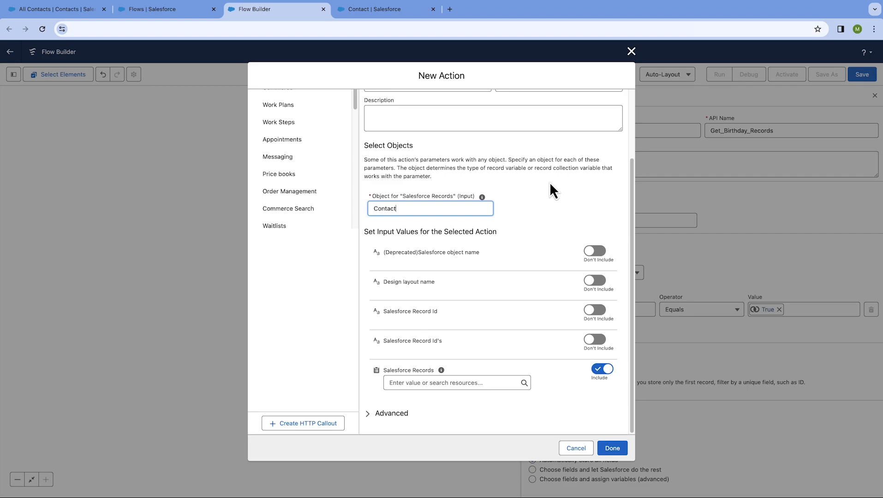
Include the Design layout name input in the action and set it to BDay.
click(599, 282)
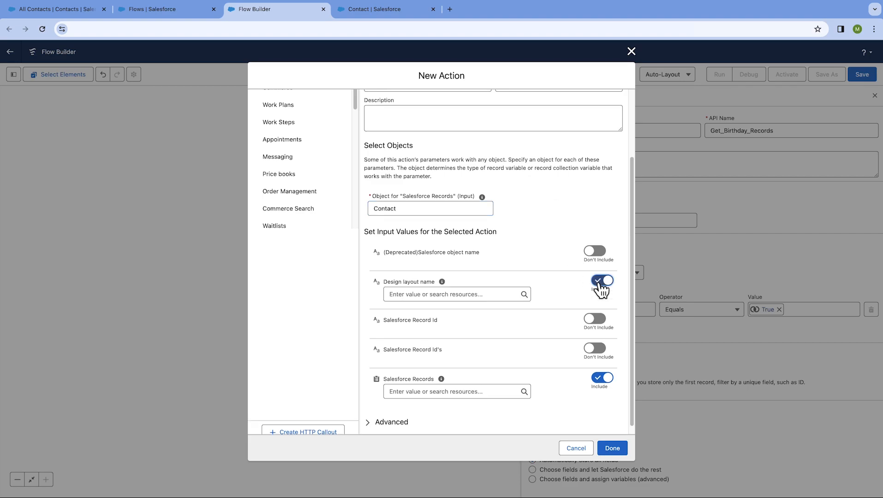
click(455, 294)
text(BDay)
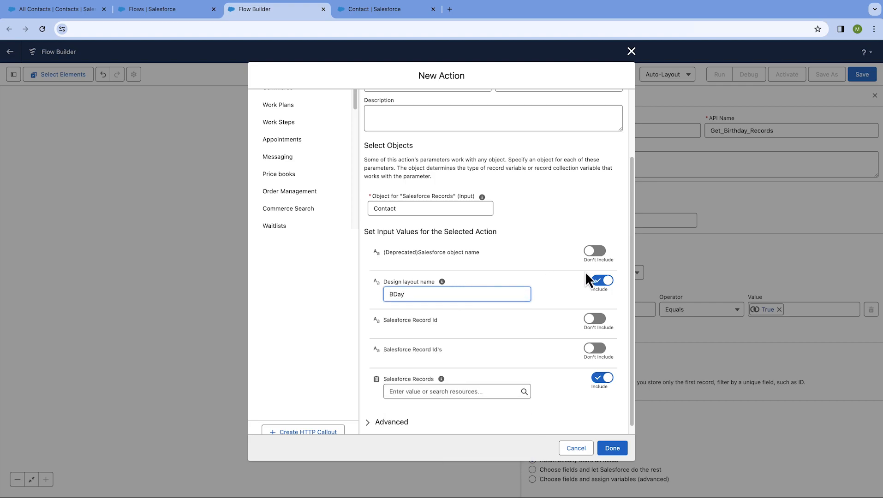
click(564, 290)
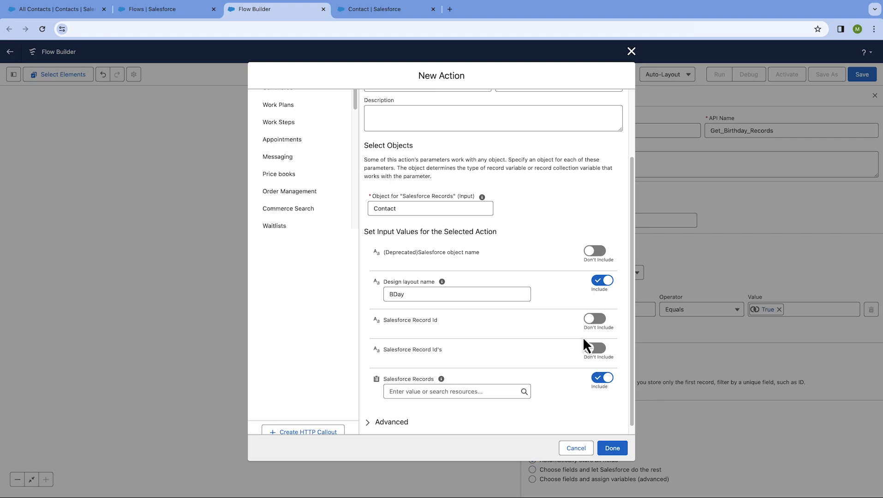
Set the Salesforce Records input to the contacts from Get_Birthday_Records and finish adding the action.
click(477, 391)
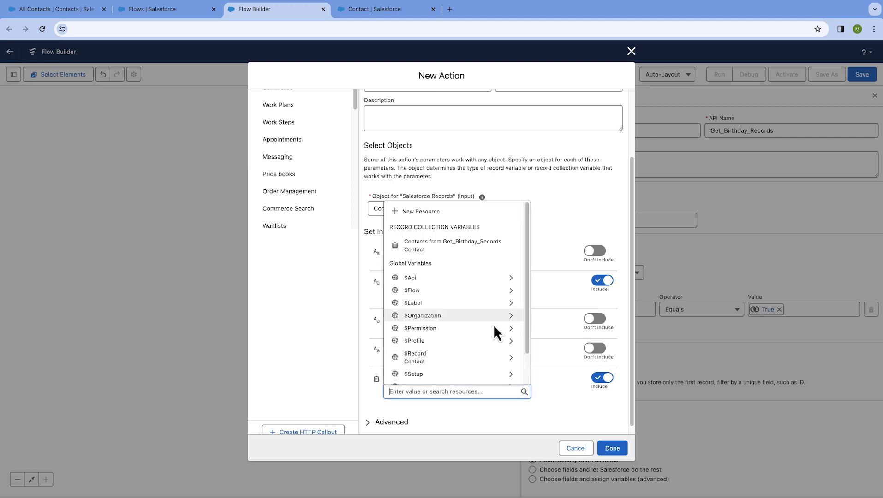
click(455, 249)
click(564, 394)
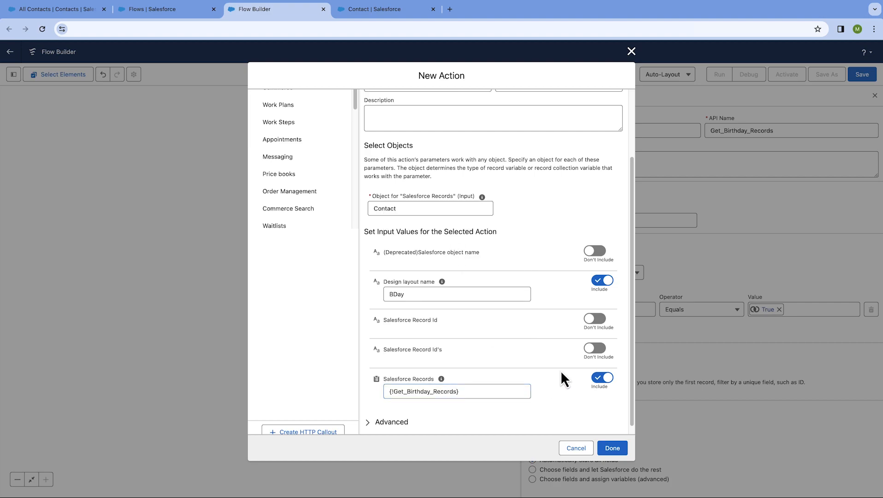
scroll(558, 334, down, 1)
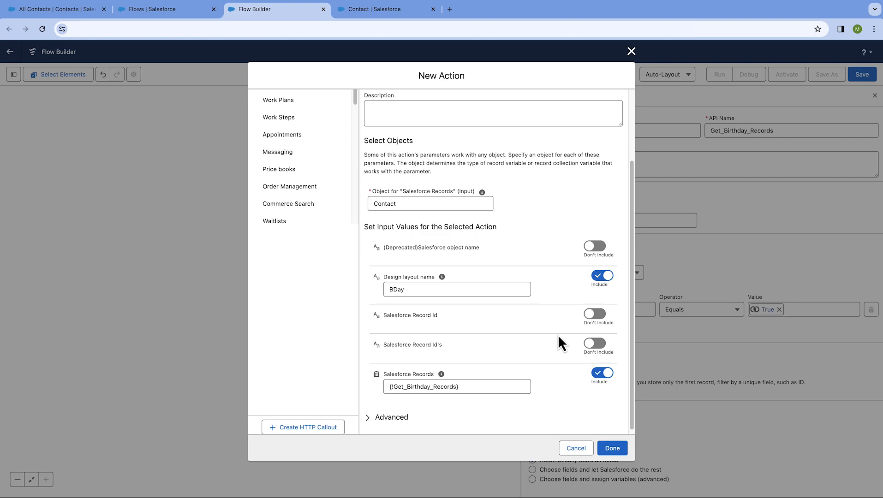
scroll(558, 336, down, 1)
click(611, 448)
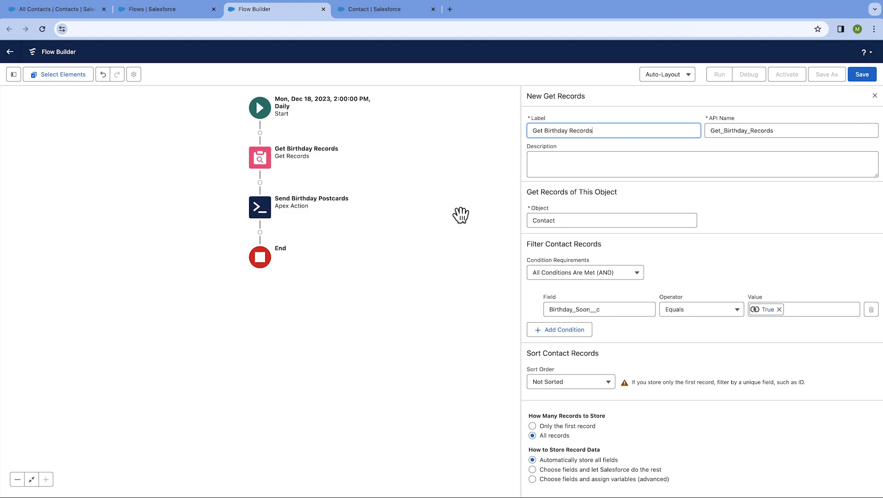
Save the flow with the label Send Birthday Postcards, let its API name fill in, and dismiss the issues notice.
click(861, 76)
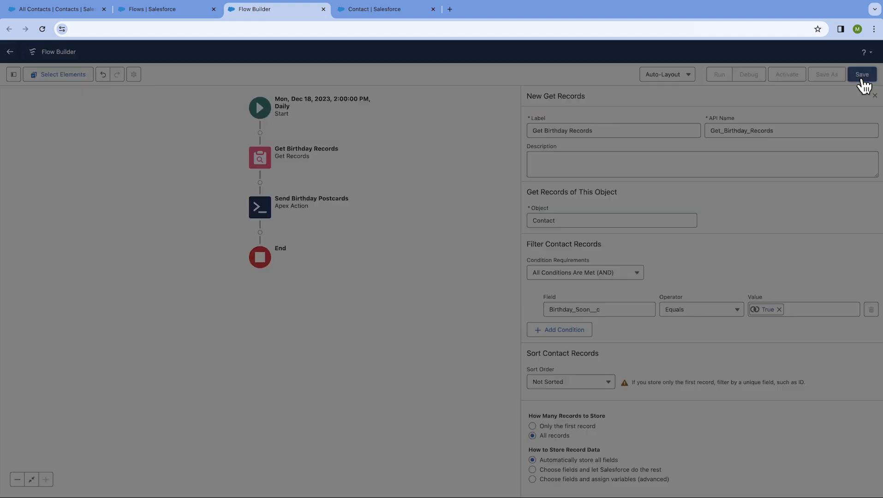
click(333, 235)
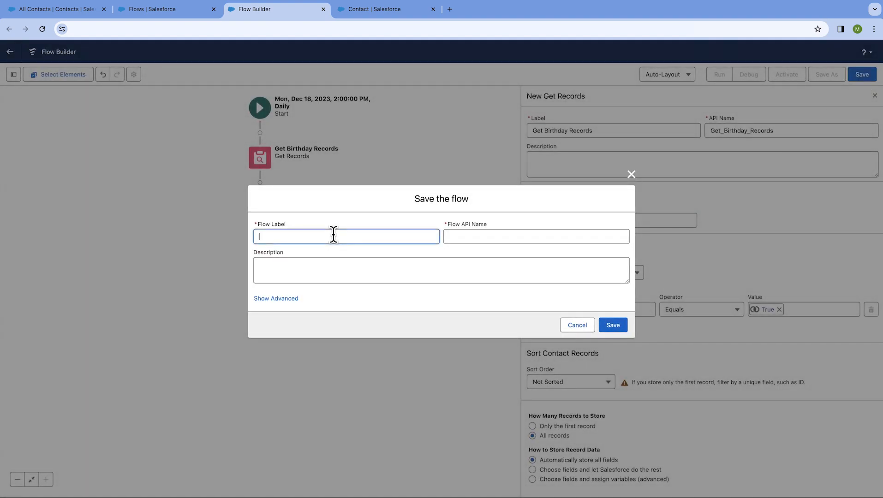
text(Send Birthday Postcards)
click(565, 235)
click(610, 326)
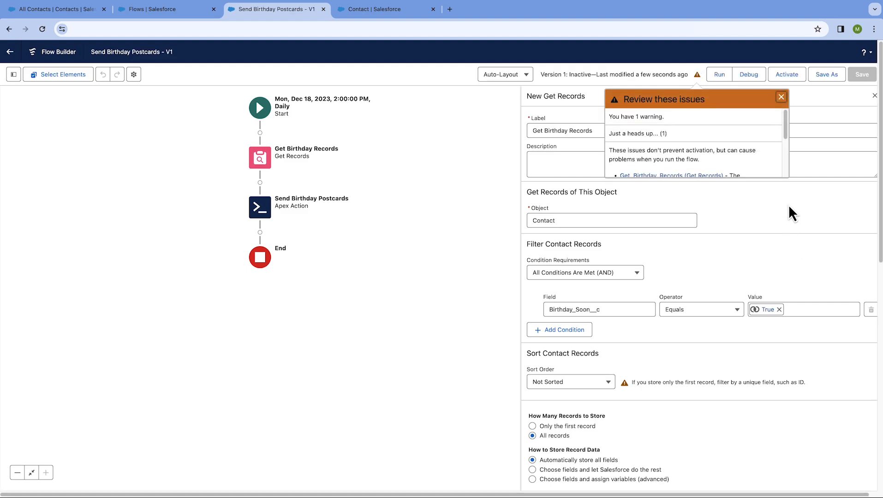
click(781, 98)
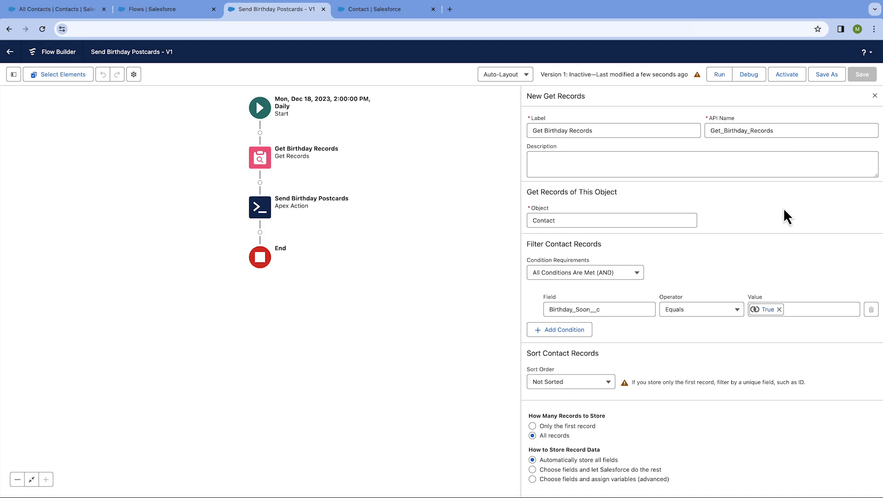
Debug the flow with pause element behavior turned off and review the start, Get Birthday Records and Apex action details.
click(751, 78)
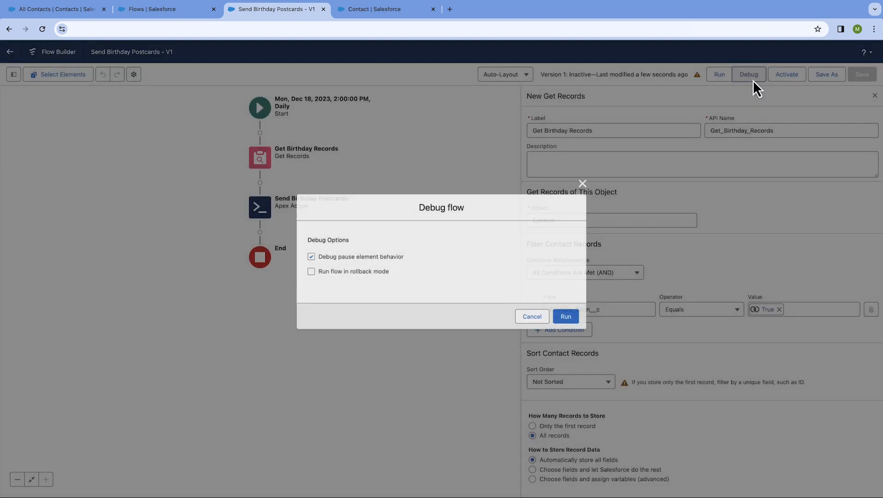
click(308, 257)
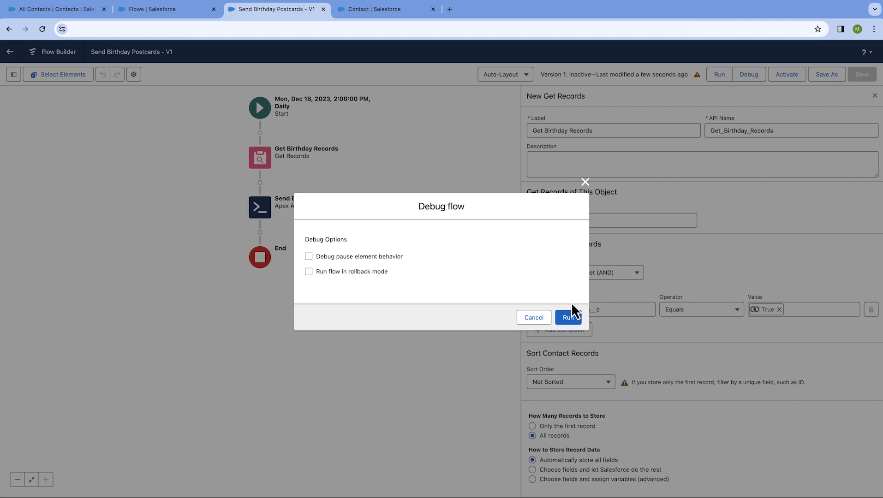
click(577, 320)
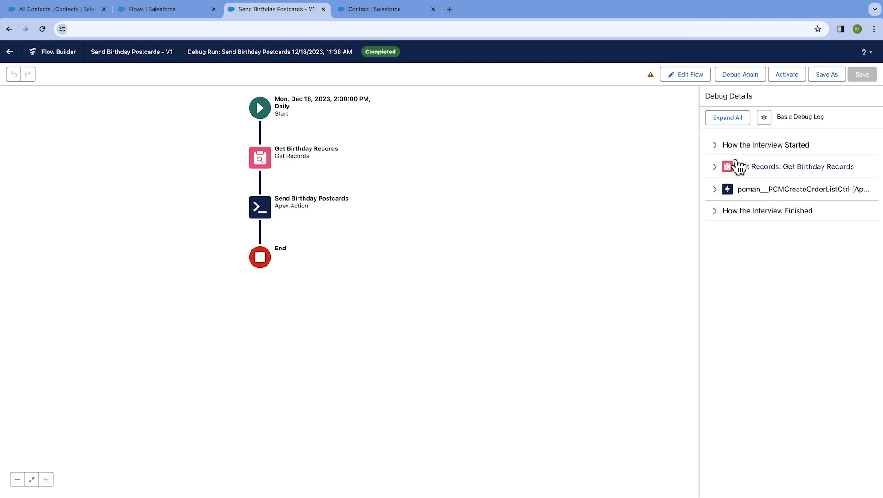
click(722, 152)
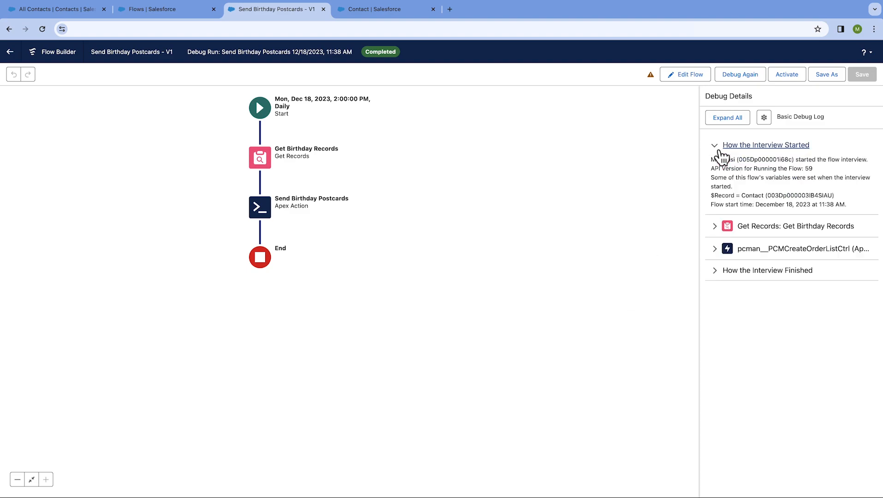
click(717, 226)
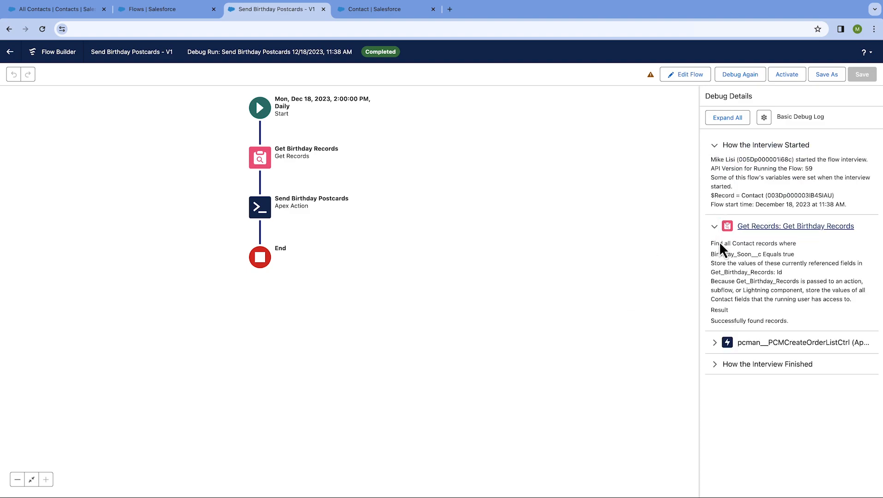
click(714, 343)
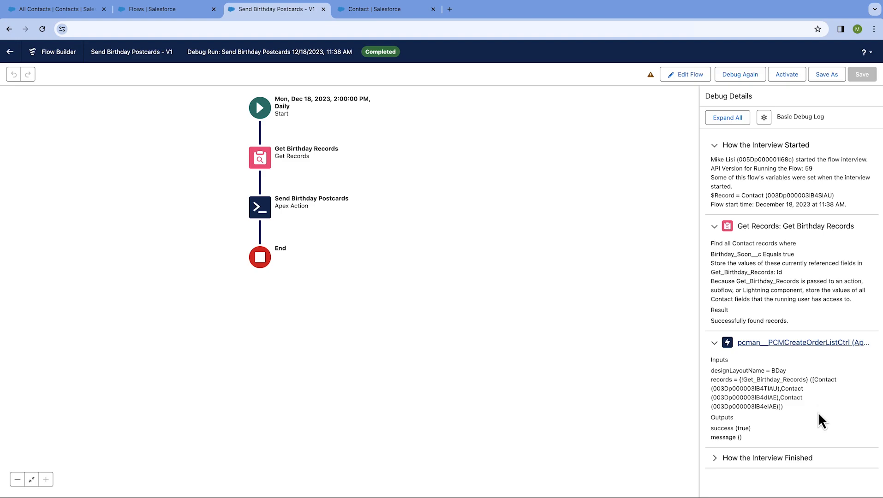
Activate the Send Birthday Postcards flow and leave Flow Builder for the Flows list.
click(787, 76)
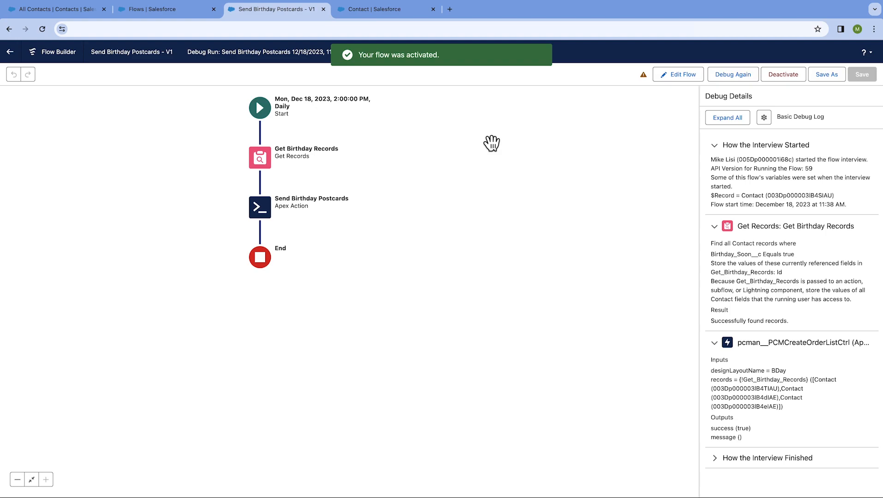
click(18, 54)
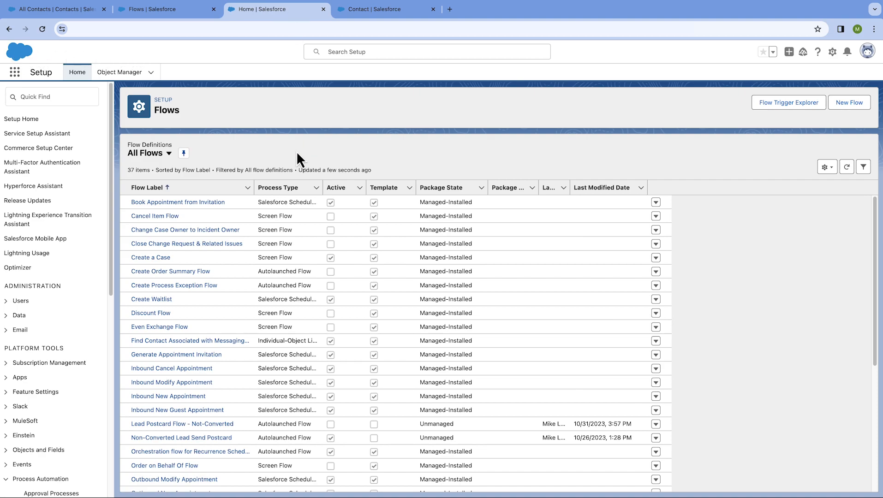
Open the most recent BDay order among the PCM Orders in the PostcardMania app to check its details and recipients.
click(70, 10)
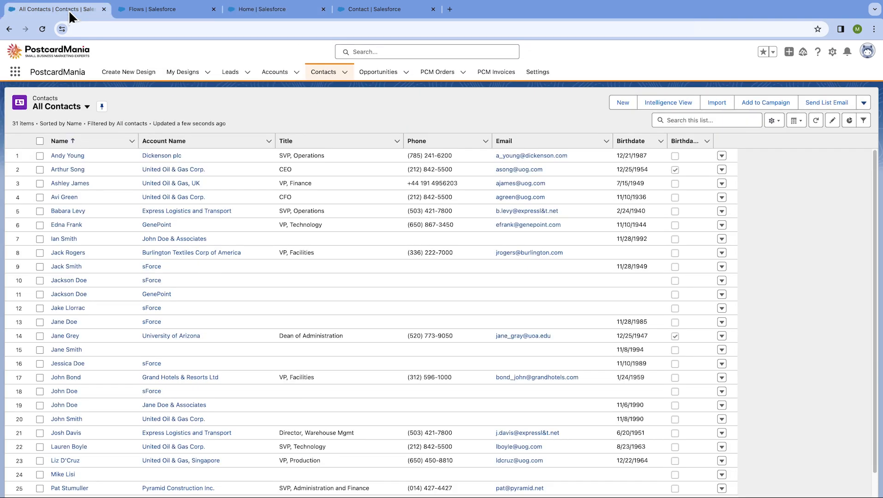
click(437, 80)
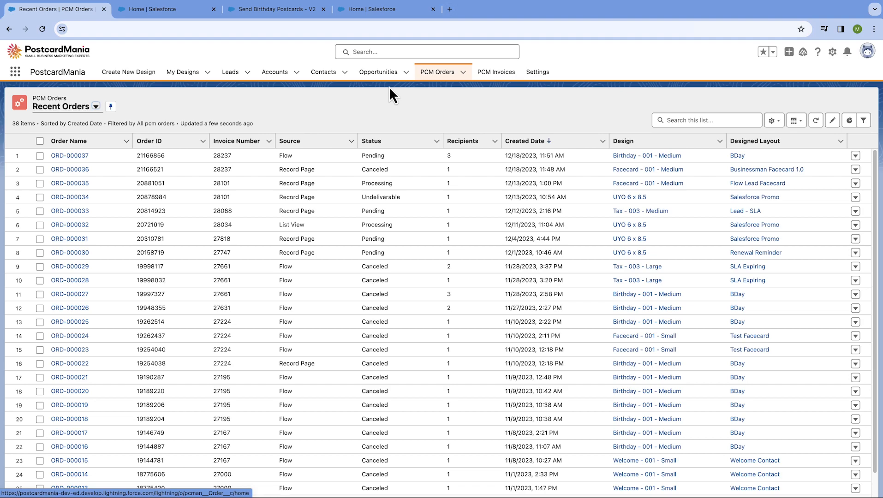
click(85, 156)
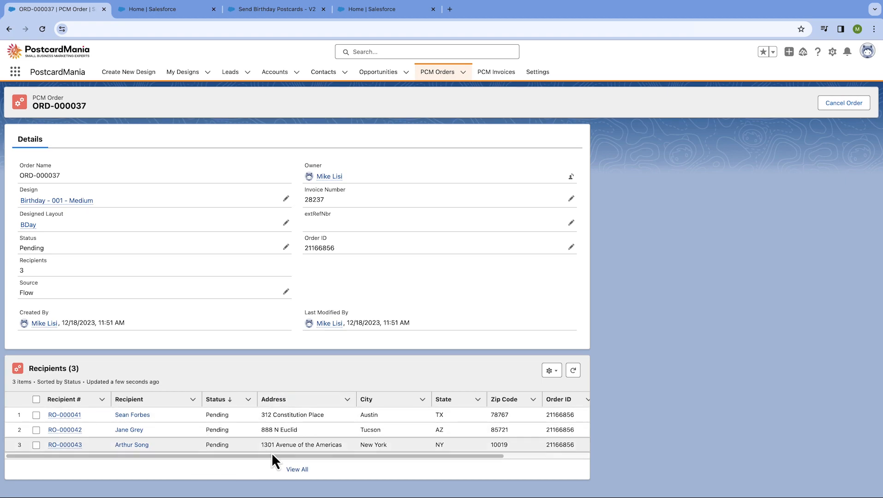